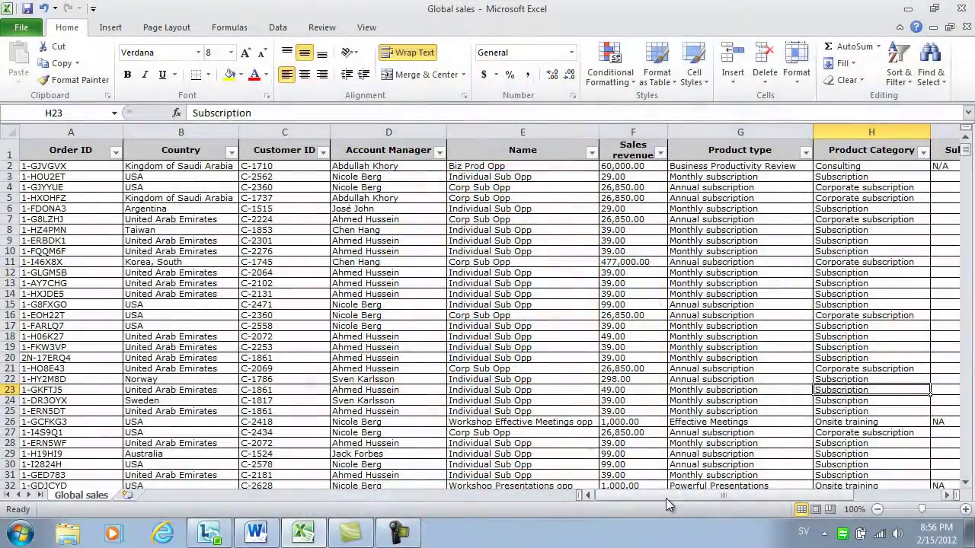
# - Scroll to column F and select Sales revenue F2:F28, showing a sum of 700,121
pyautogui.moveTo(666, 498); pyautogui.dragTo(828, 498)
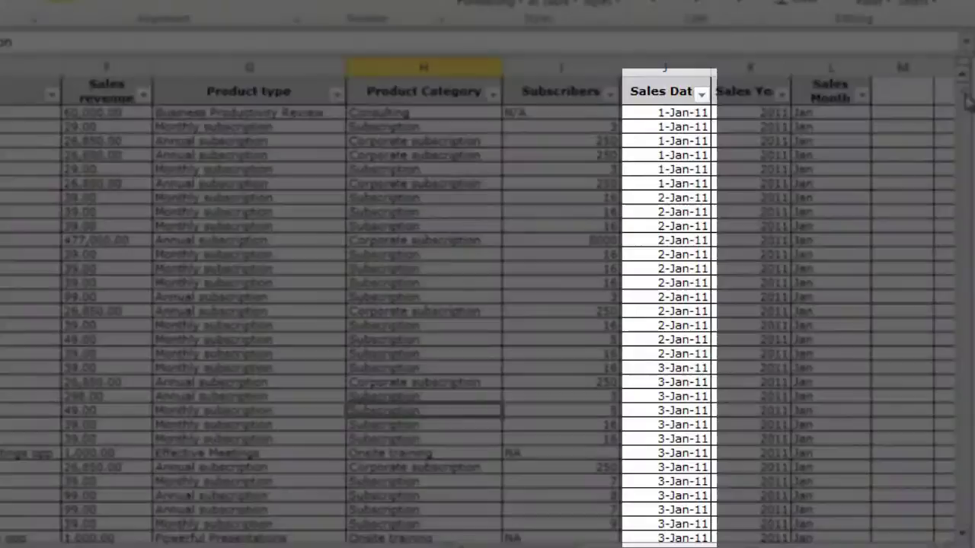
pyautogui.moveTo(962, 89); pyautogui.dragTo(963, 76)
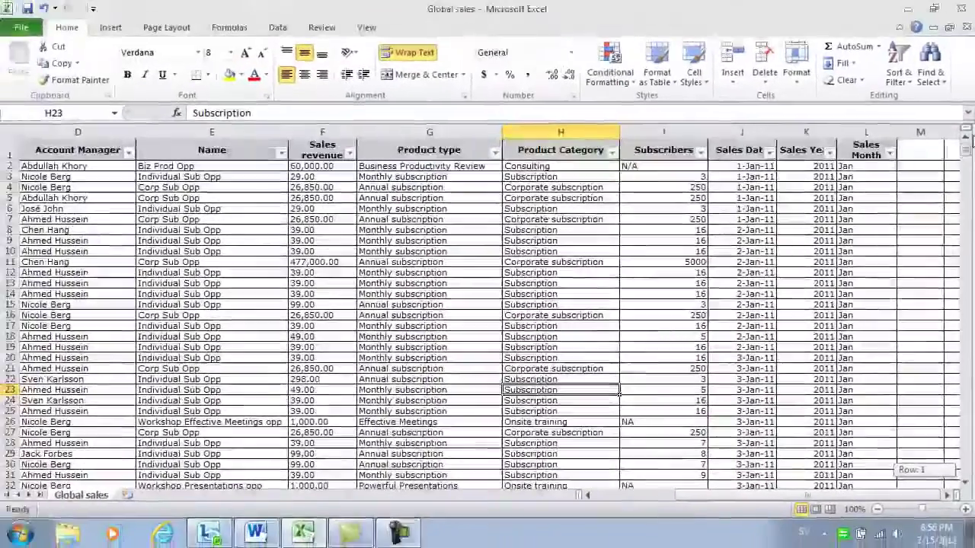
pyautogui.moveTo(922, 495); pyautogui.dragTo(854, 508)
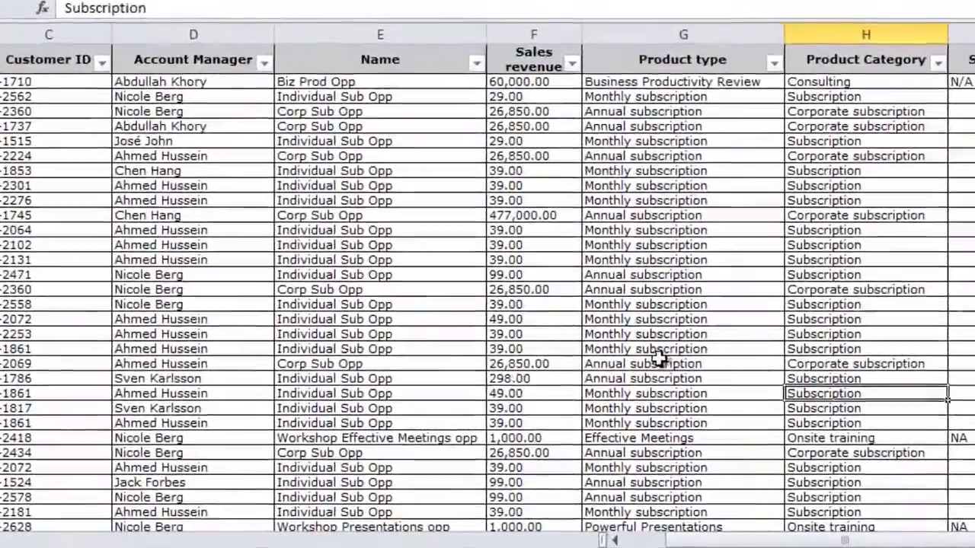
pyautogui.moveTo(565, 81); pyautogui.dragTo(552, 473)
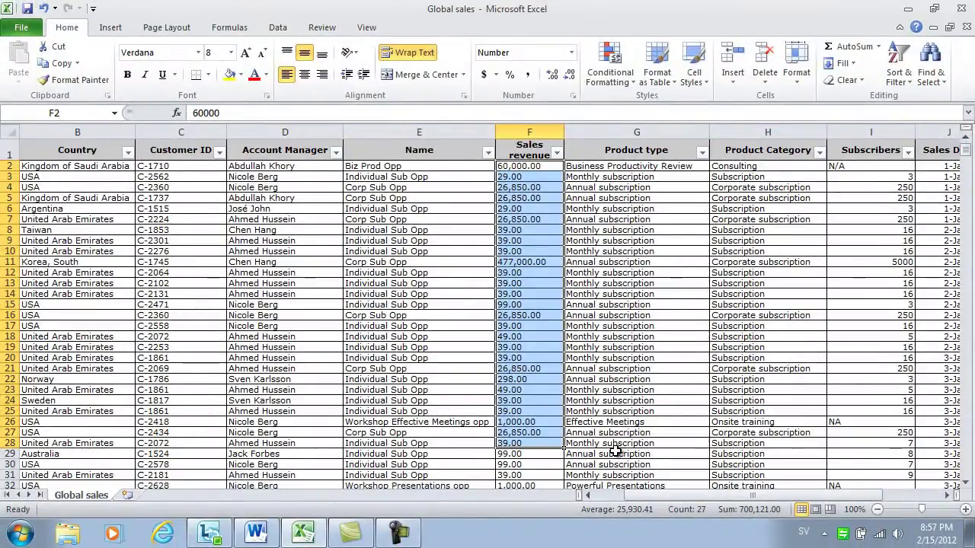
# - Insert a PivotTable from the range $A$1:$L$1199 onto a new worksheet
pyautogui.click(525, 368)
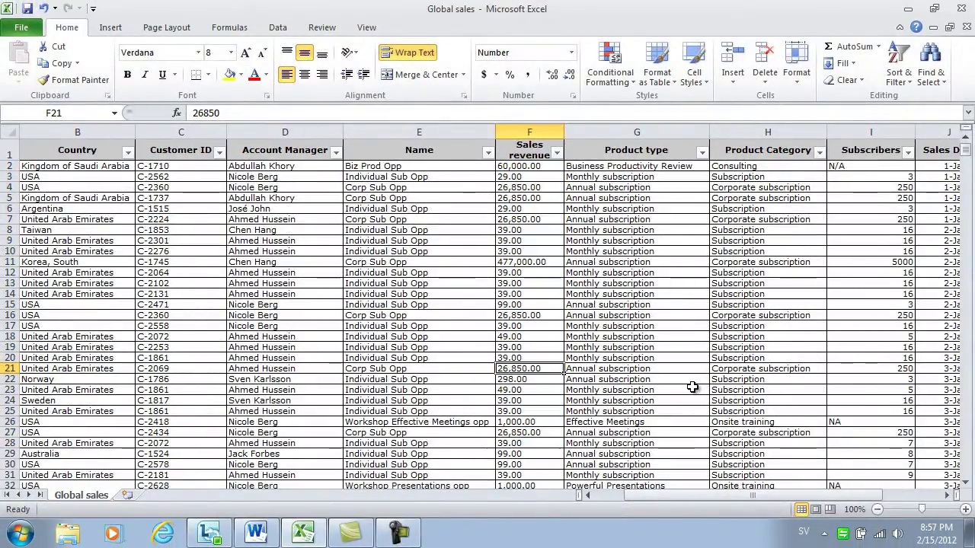
pyautogui.click(196, 306)
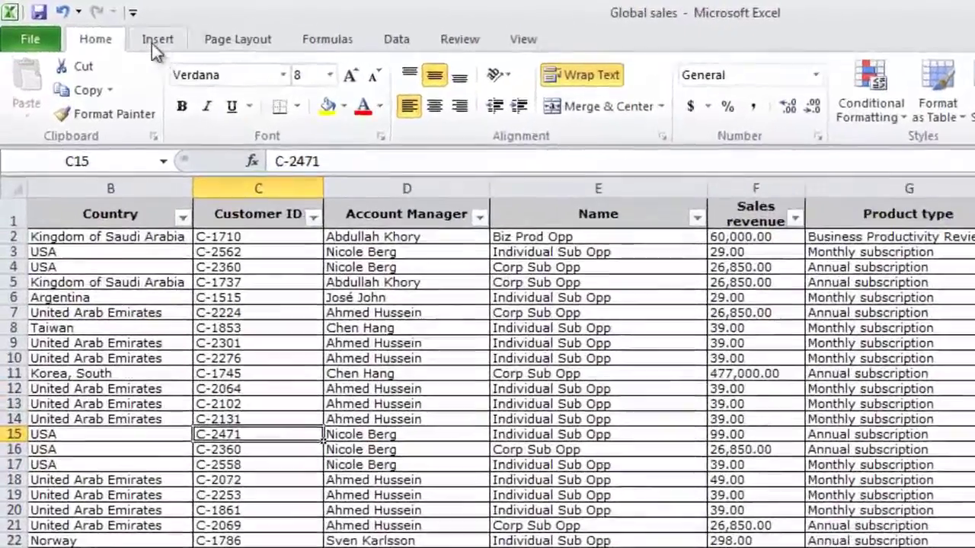
pyautogui.click(110, 27)
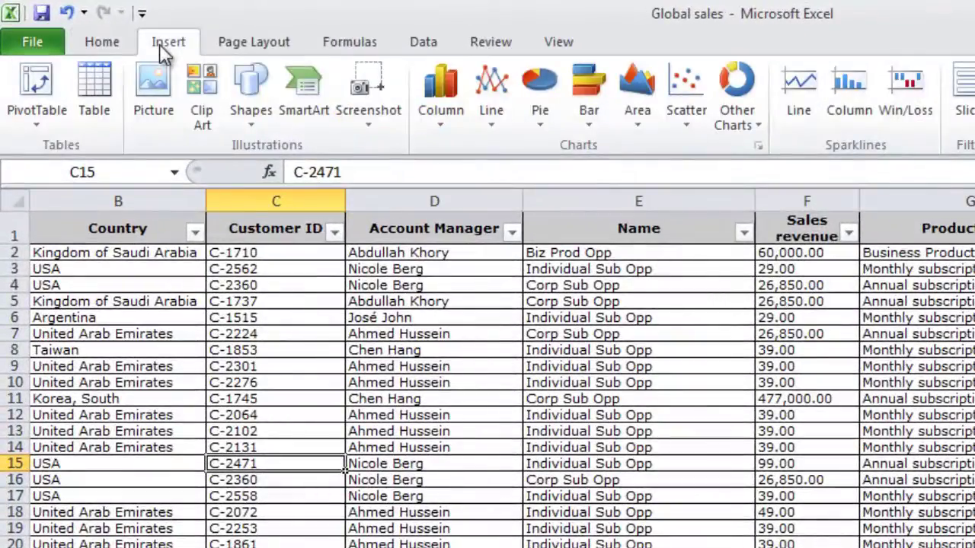
pyautogui.click(35, 82)
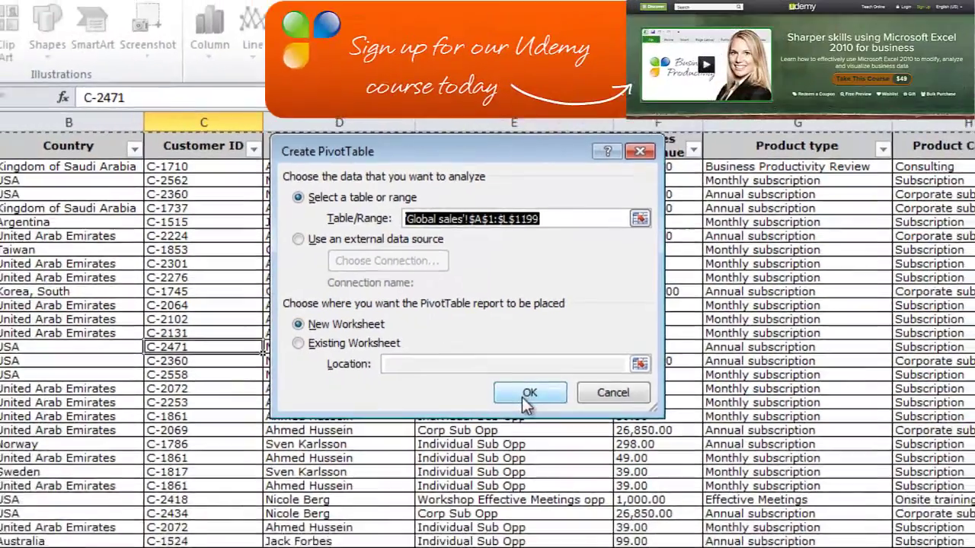
pyautogui.click(528, 393)
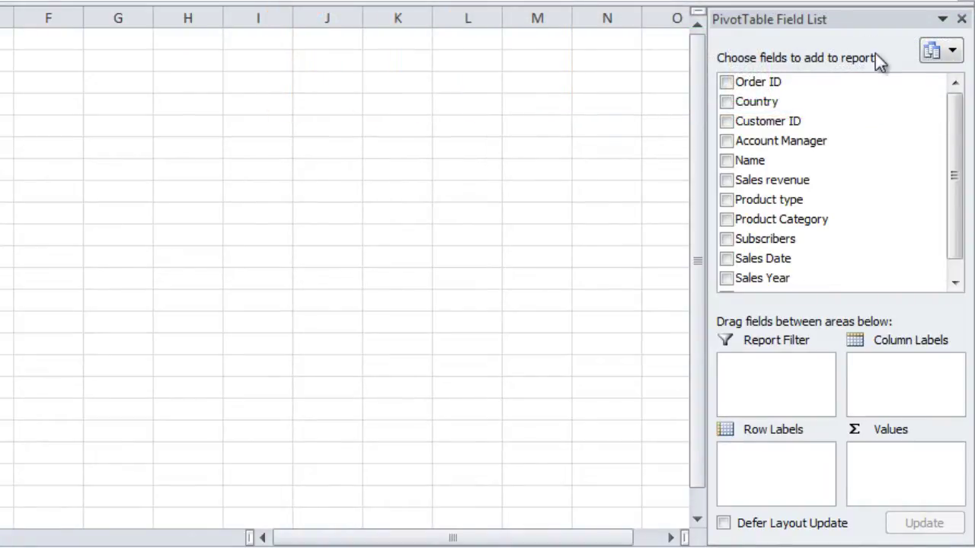
pyautogui.moveTo(957, 99); pyautogui.dragTo(924, 370)
pyautogui.click(952, 51)
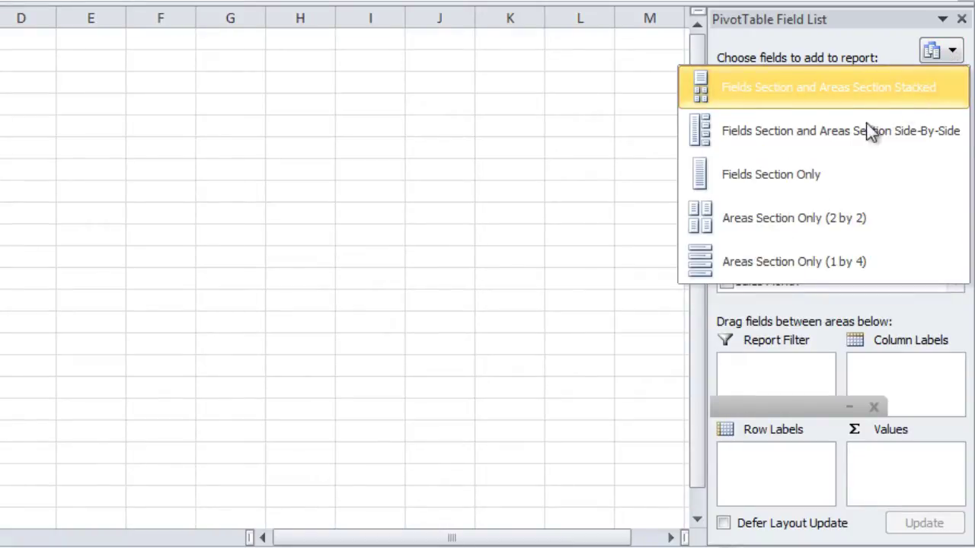
pyautogui.click(838, 135)
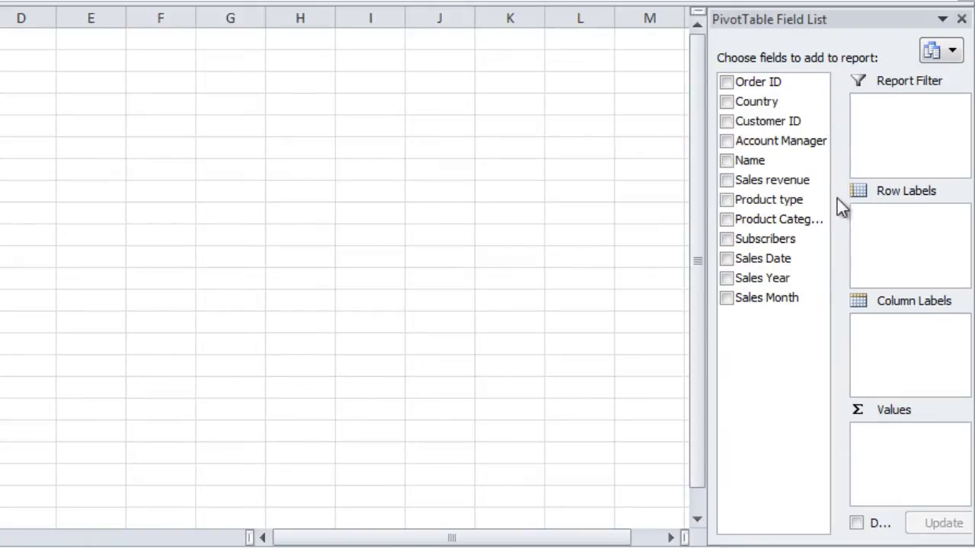
pyautogui.click(939, 52)
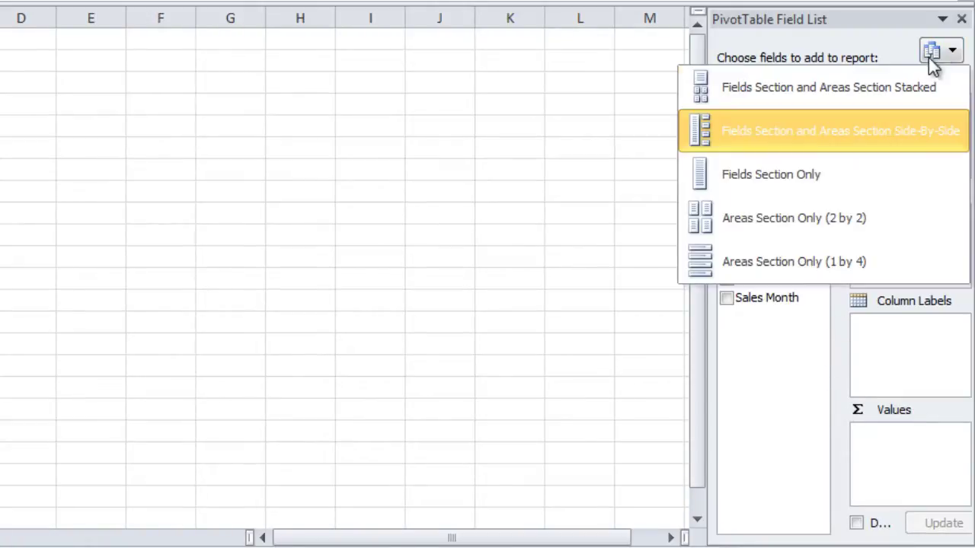
pyautogui.click(901, 89)
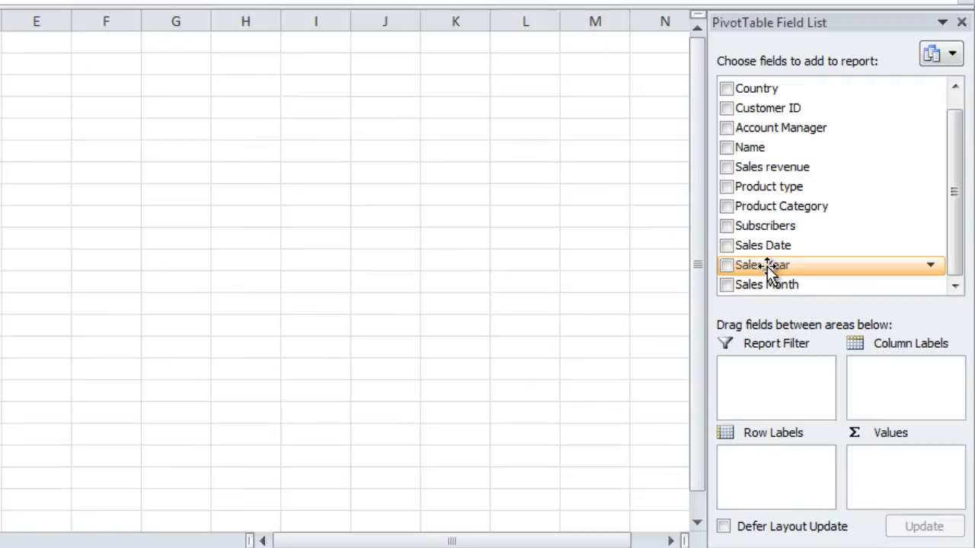
# - Put Sales Year then Sales Month in Row Labels and Sales revenue in Values, then select July 2011
pyautogui.moveTo(767, 266); pyautogui.dragTo(773, 460)
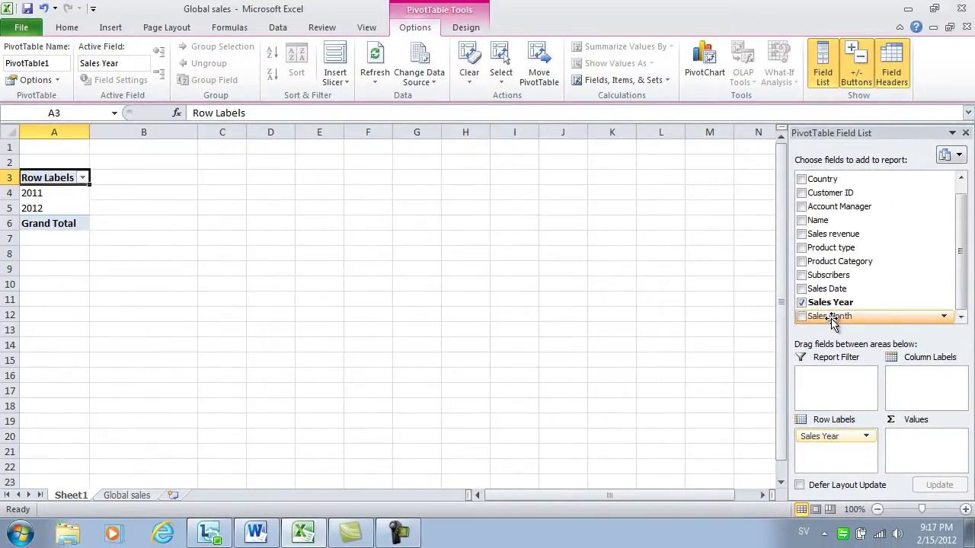
pyautogui.moveTo(832, 323); pyautogui.dragTo(835, 454)
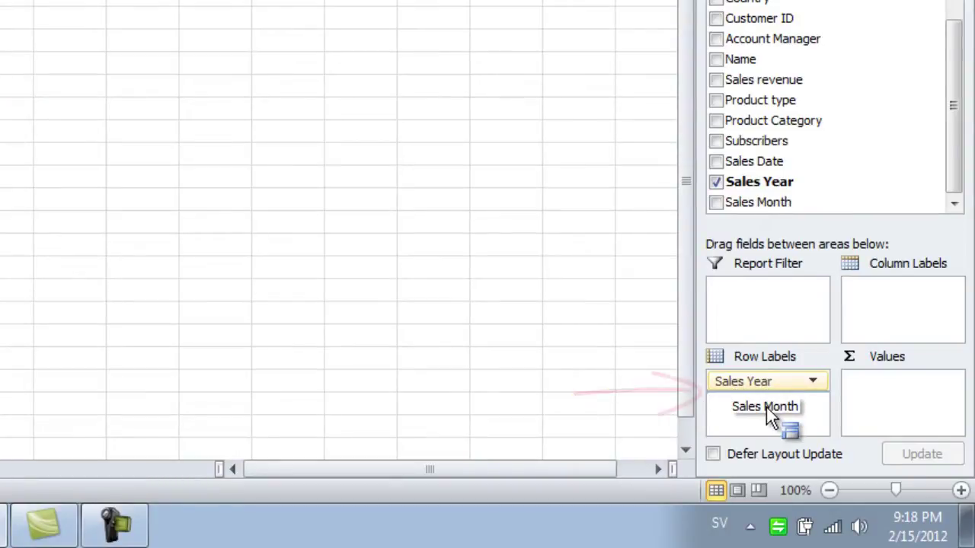
pyautogui.moveTo(766, 408); pyautogui.dragTo(766, 405)
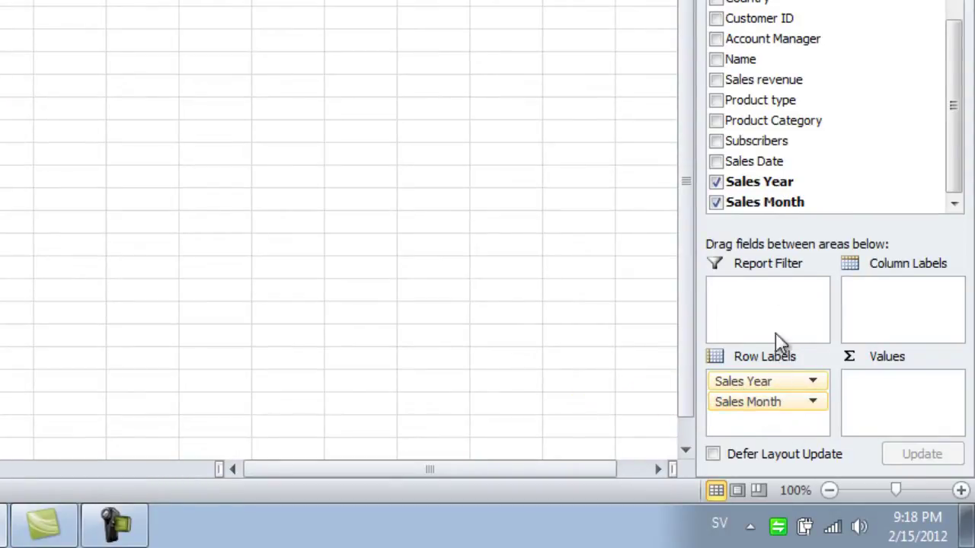
pyautogui.moveTo(775, 81); pyautogui.dragTo(899, 386)
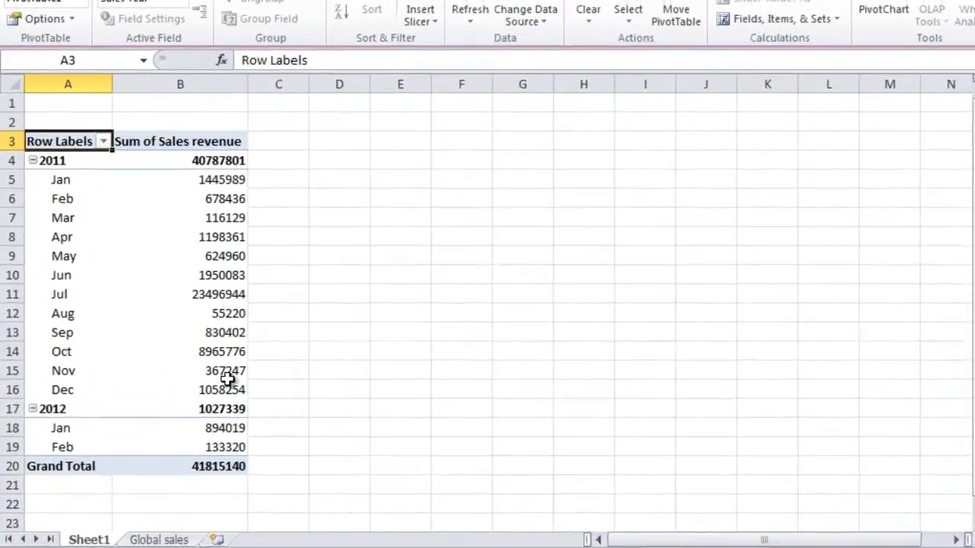
pyautogui.moveTo(182, 366)
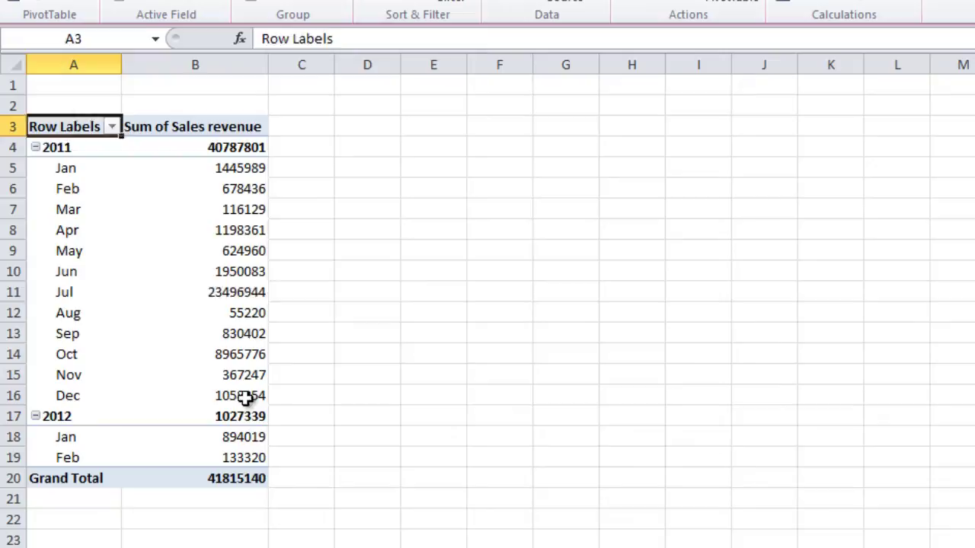
pyautogui.click(228, 292)
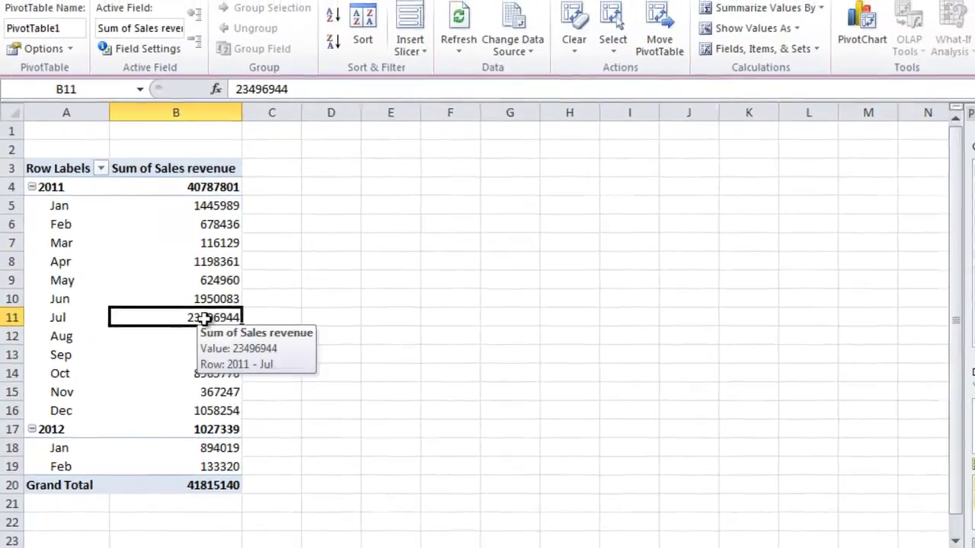
# - Format the revenue values as Number with a 1000 separator and 0 decimal places
pyautogui.rightClick(232, 296)
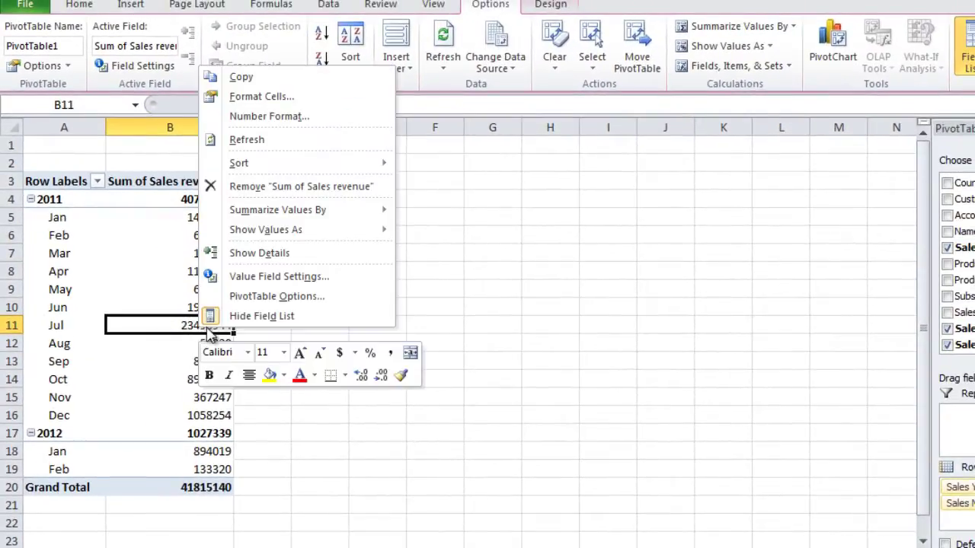
pyautogui.click(281, 115)
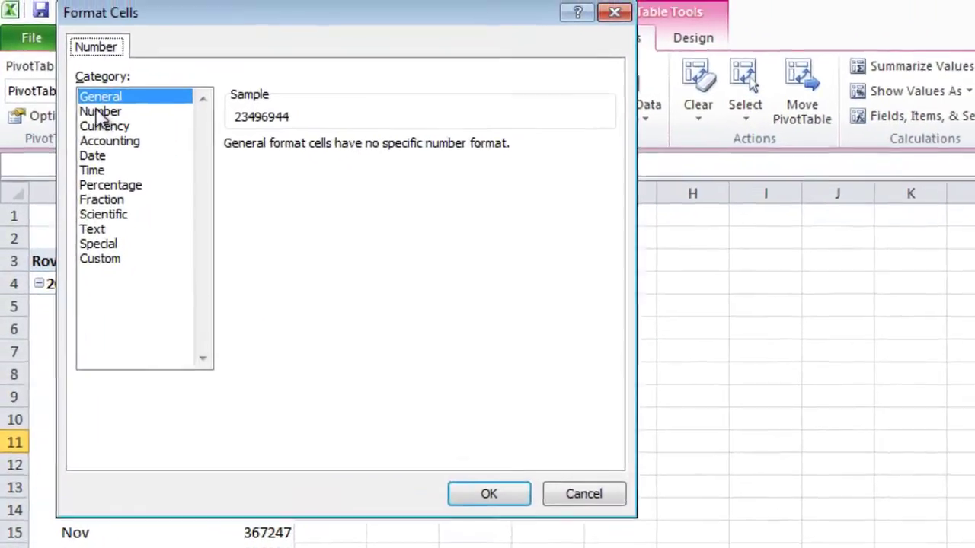
pyautogui.click(82, 68)
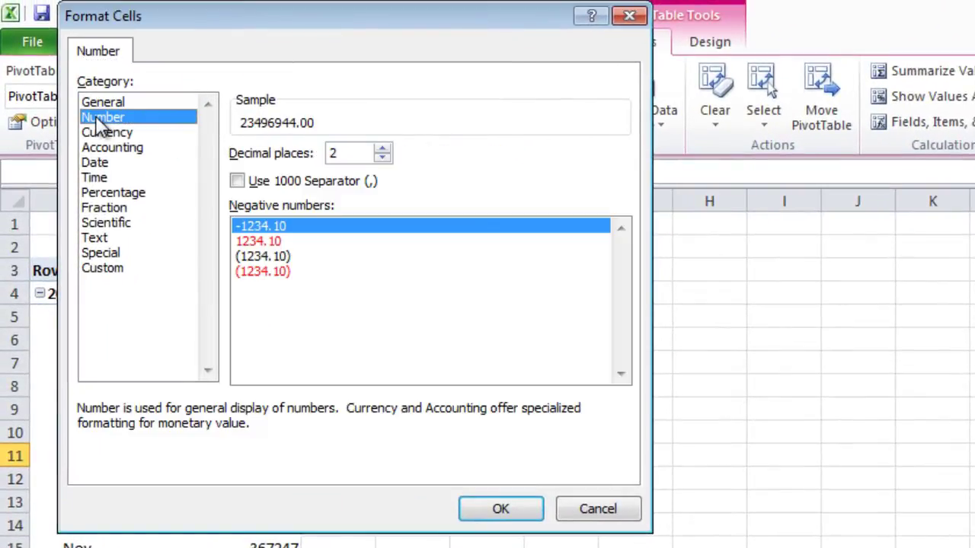
pyautogui.click(237, 181)
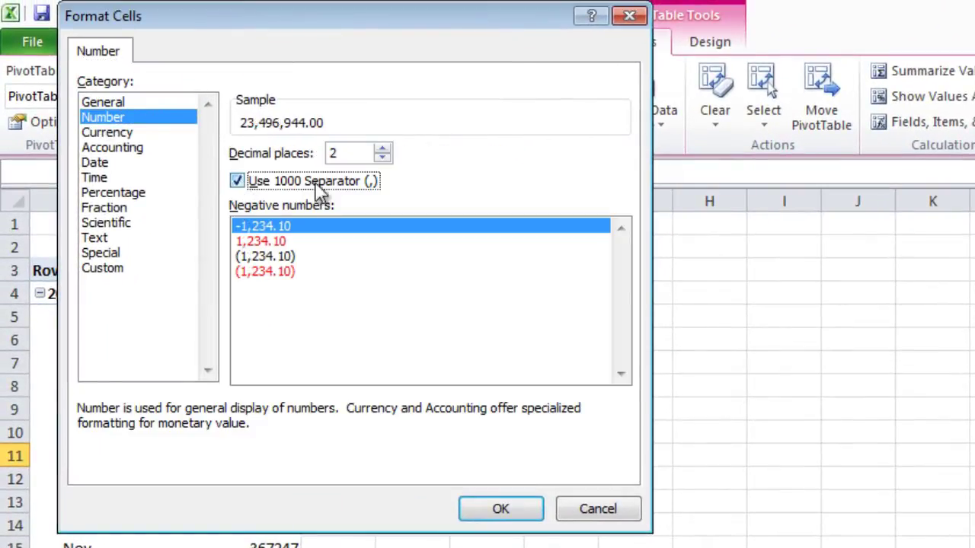
pyautogui.click(385, 157)
pyautogui.click(384, 156)
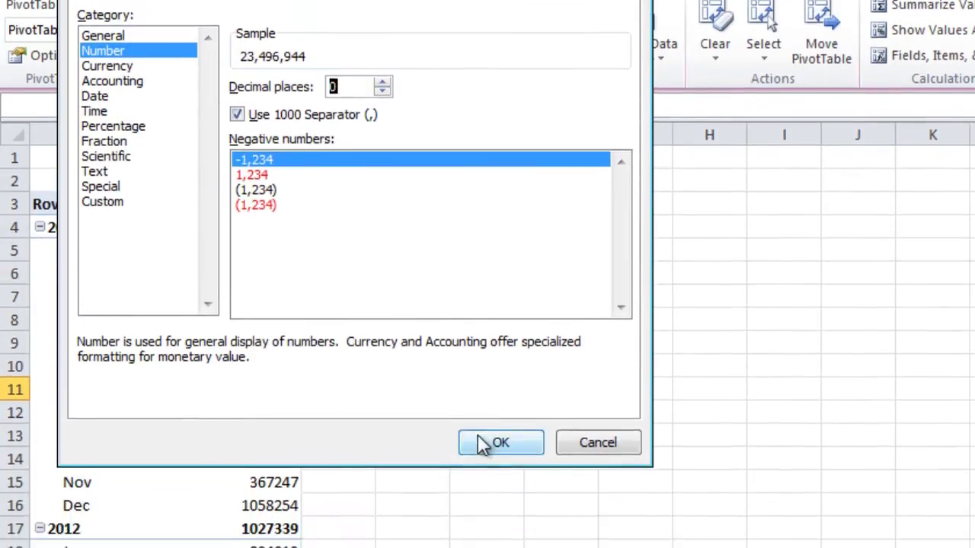
pyautogui.click(480, 444)
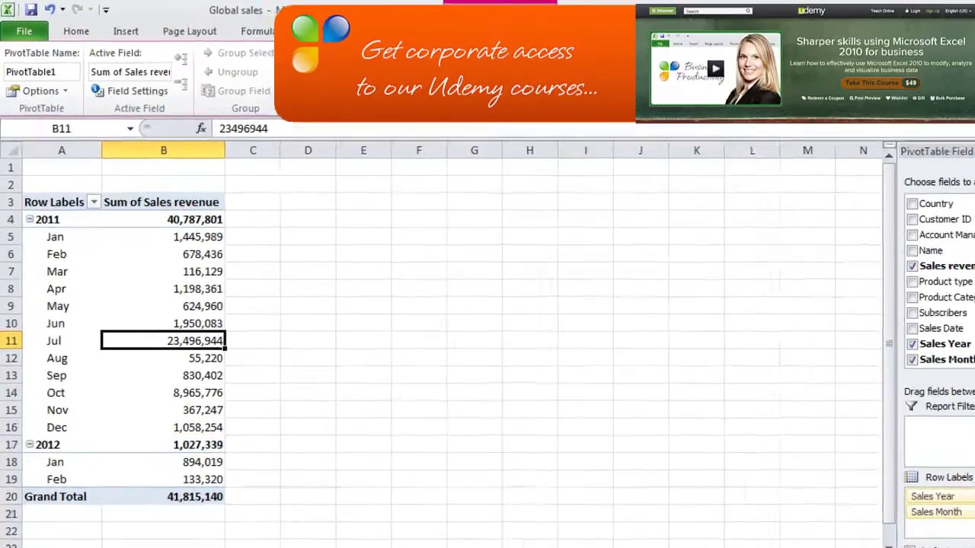
# - Show the year subtotals at the bottom of each group
pyautogui.click(27, 90)
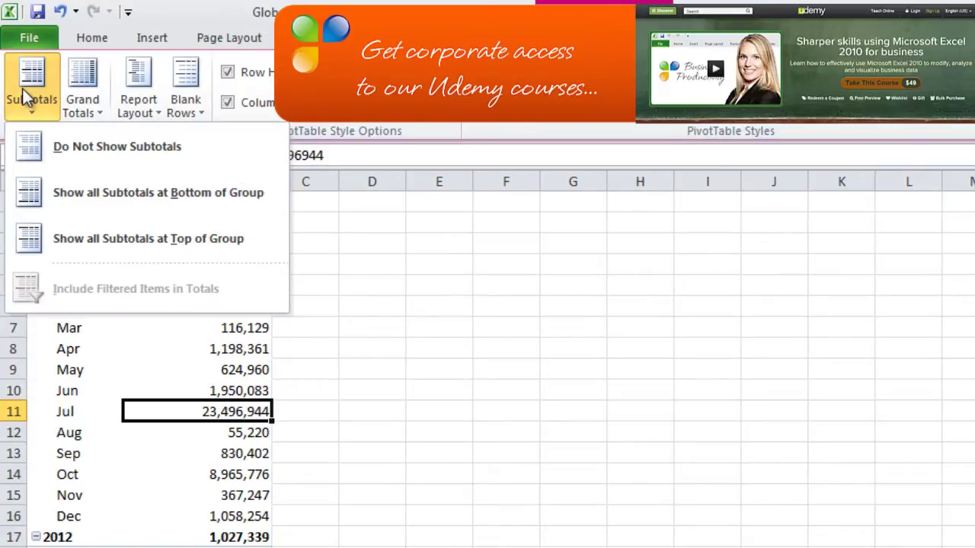
pyautogui.click(91, 194)
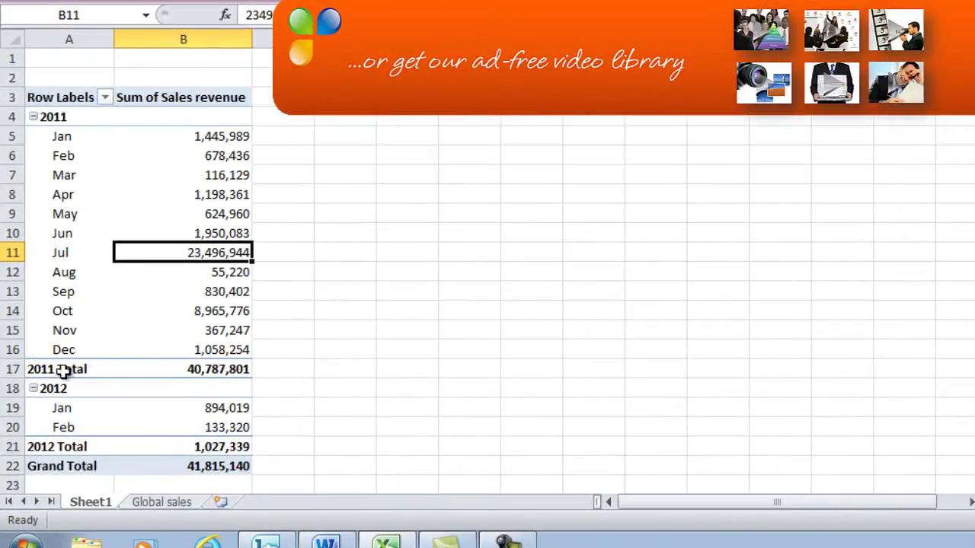
pyautogui.moveTo(218, 373)
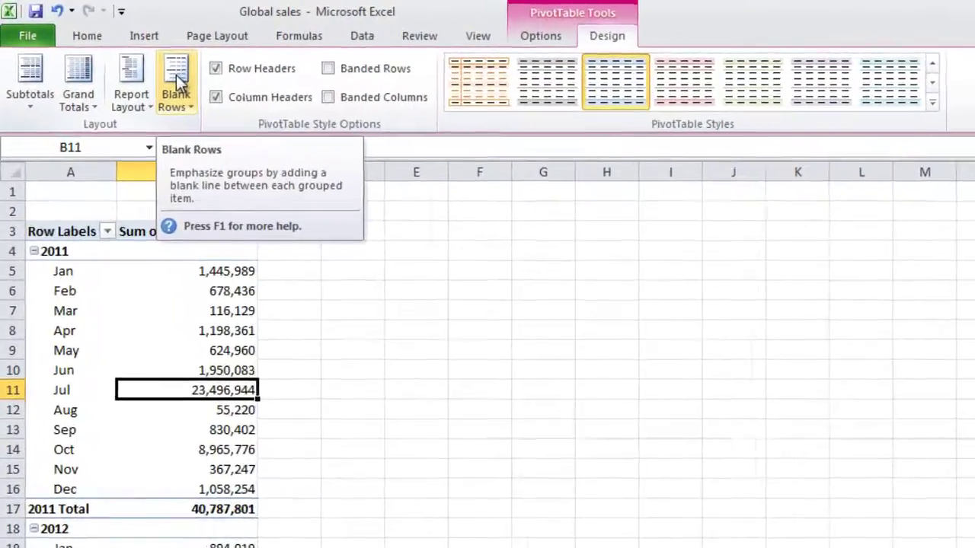
# - Insert a blank line after each year group and select the August 2011 revenue
pyautogui.click(135, 58)
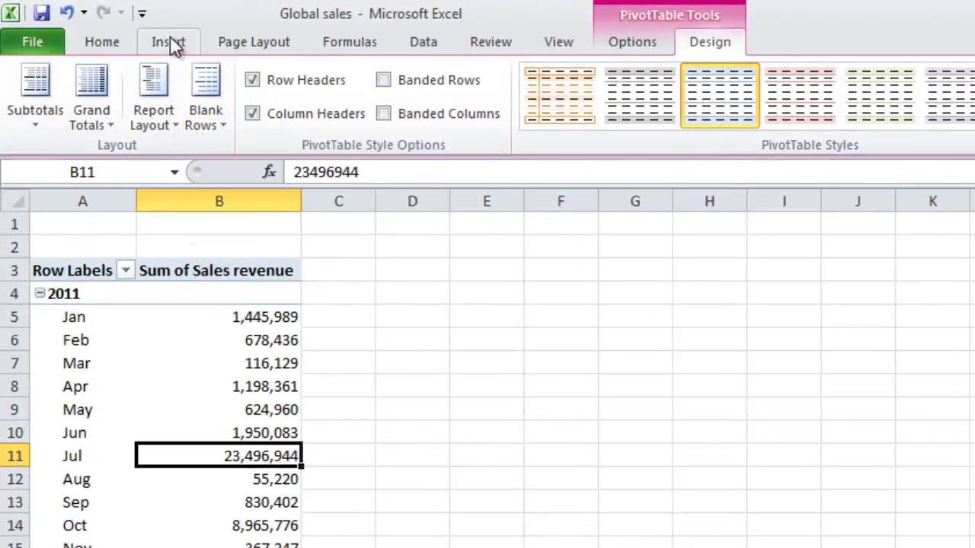
pyautogui.click(204, 84)
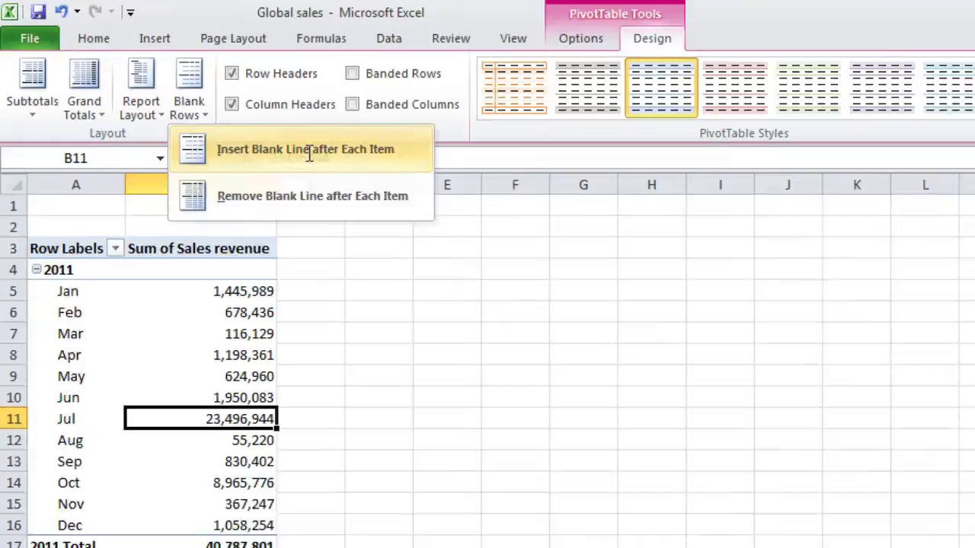
pyautogui.click(309, 152)
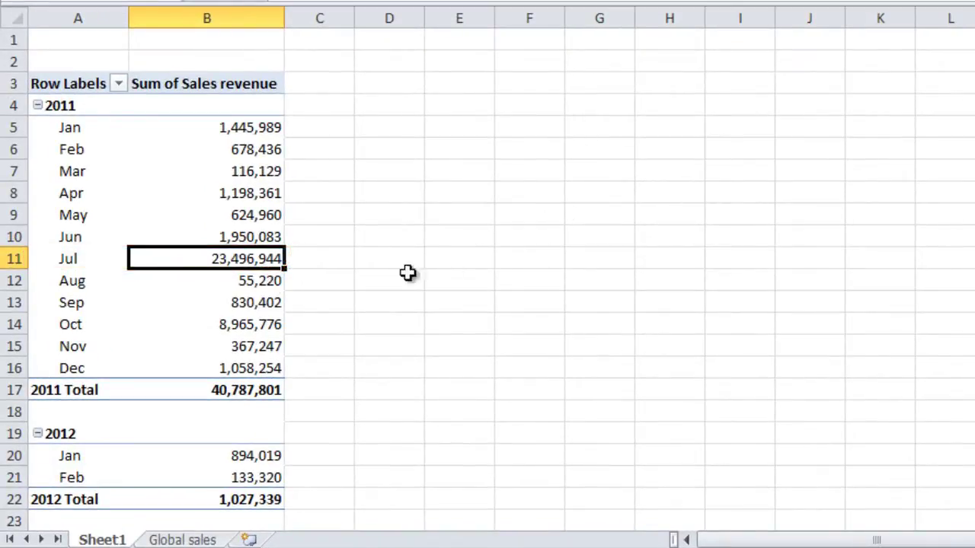
pyautogui.click(208, 287)
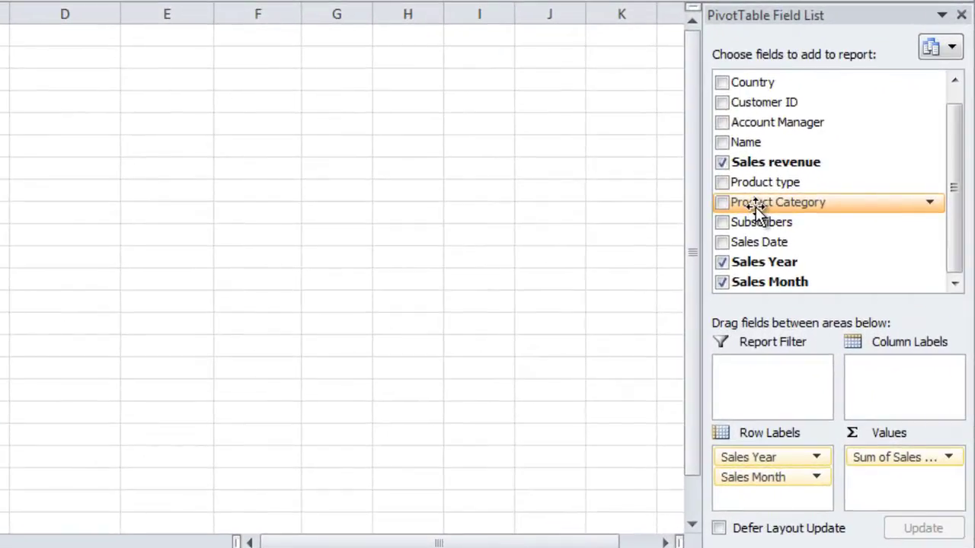
# - Add Product Category as column labels and select the empty September and October Consulting cells
pyautogui.moveTo(819, 210); pyautogui.dragTo(903, 377)
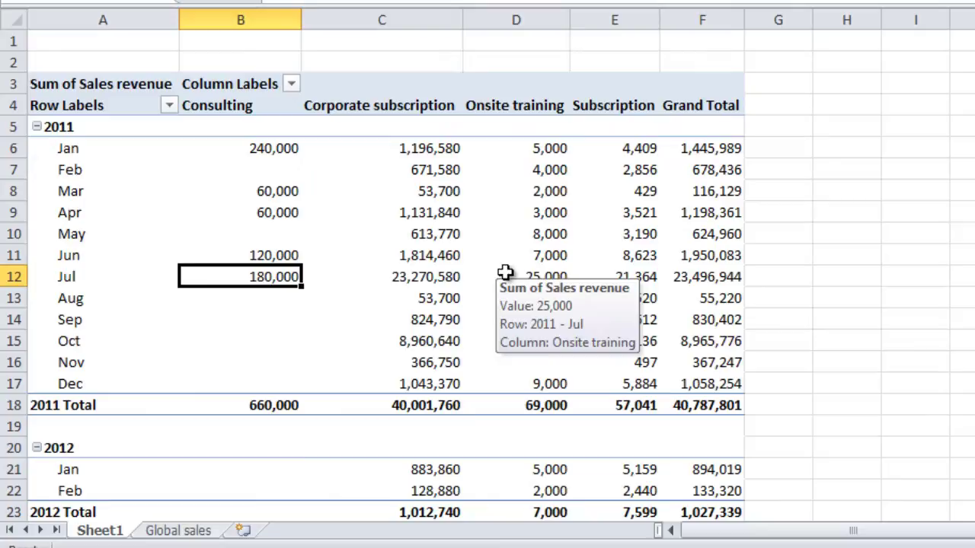
pyautogui.click(281, 318)
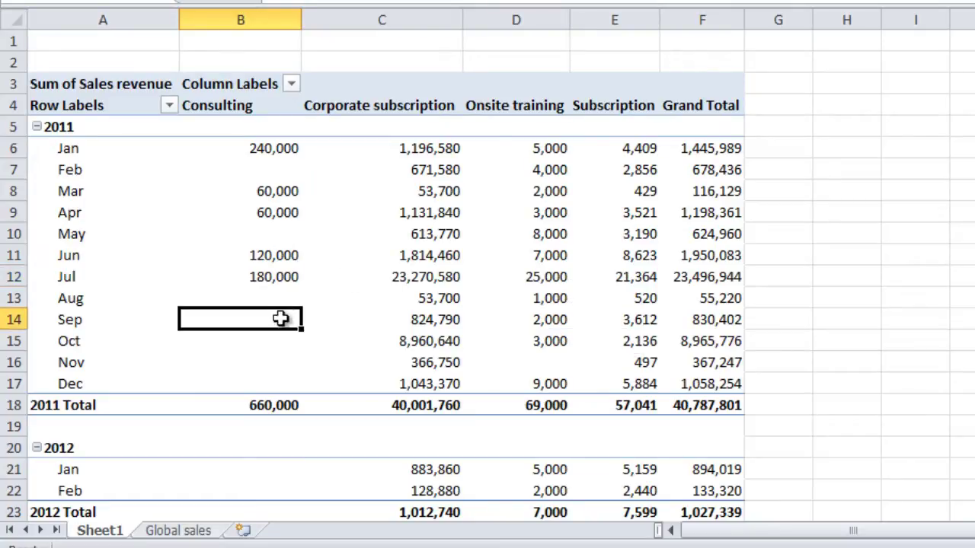
pyautogui.click(281, 343)
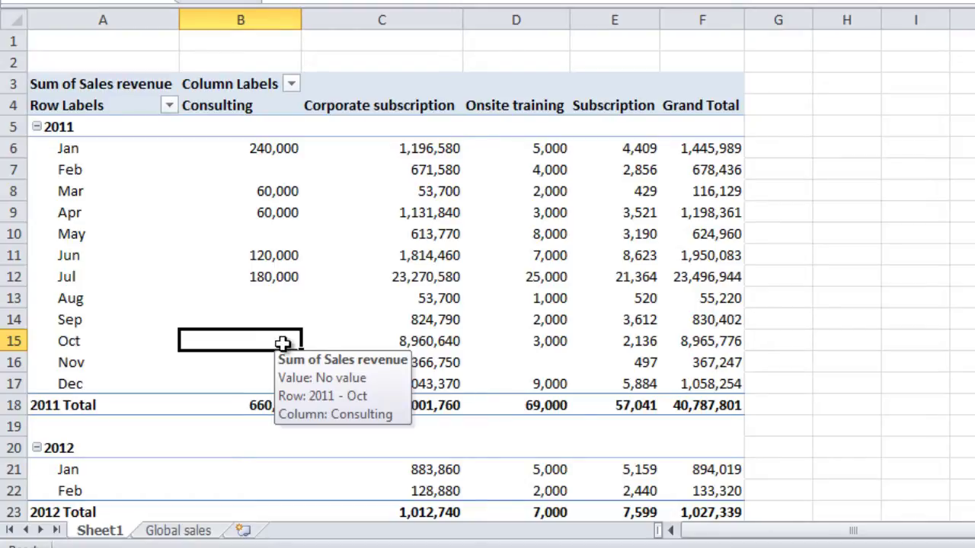
# - In PivotTable Options, set empty cells to show 0
pyautogui.rightClick(281, 341)
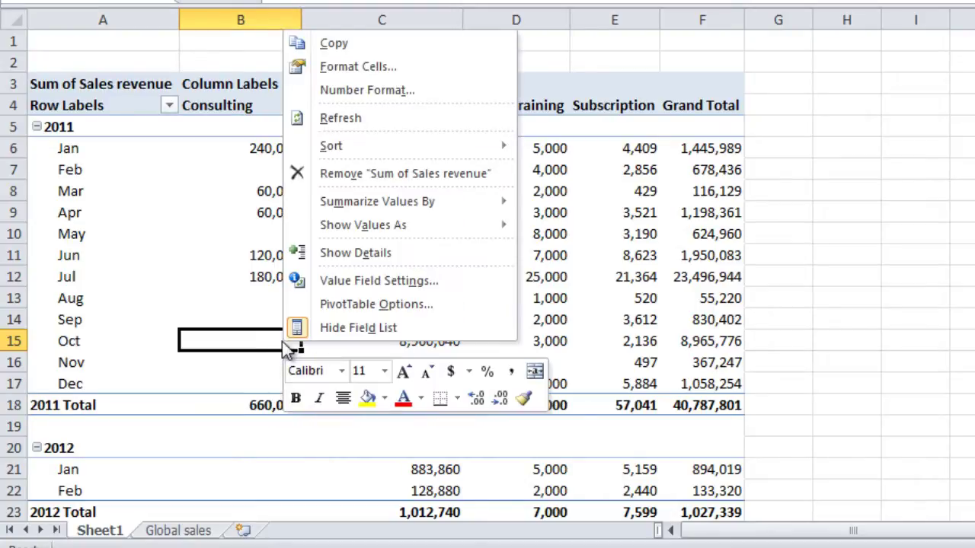
pyautogui.click(344, 306)
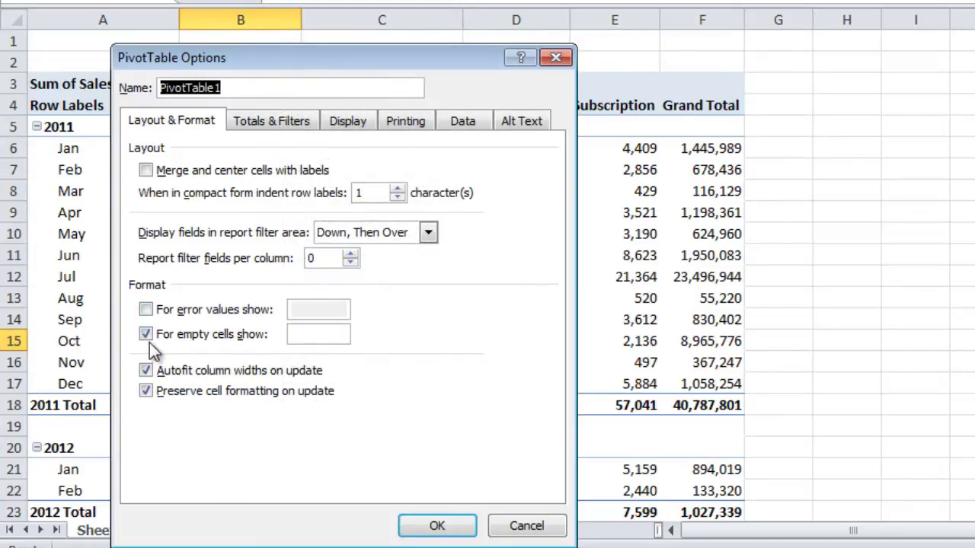
pyautogui.click(313, 335)
pyautogui.write('0')
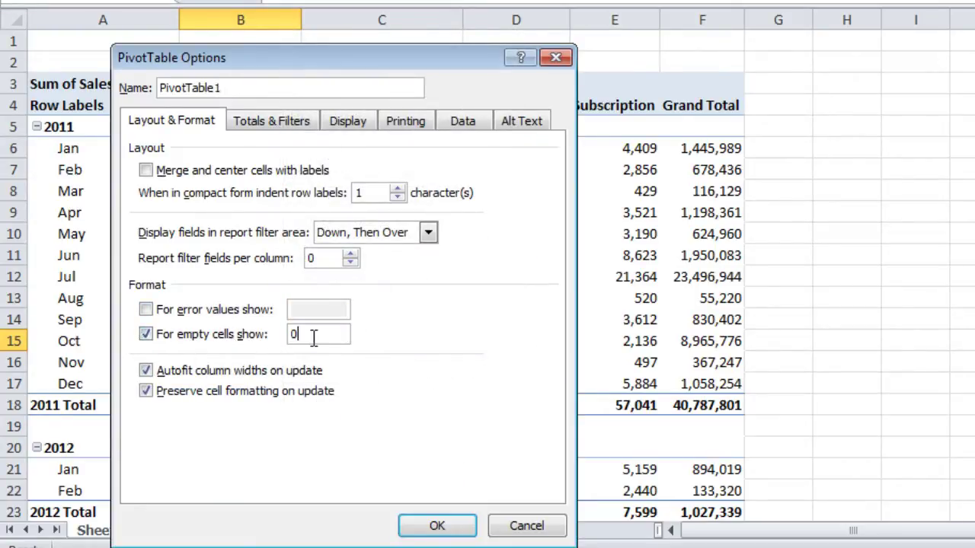
pyautogui.click(436, 525)
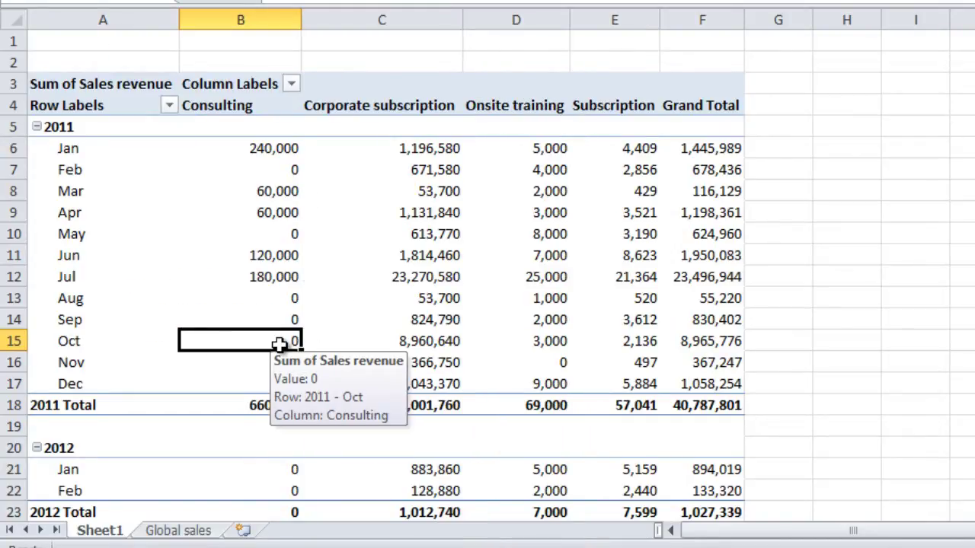
# - Select the July Corporate subscription value of 23,270,580 and check the row filter without changing it
pyautogui.click(447, 276)
pyautogui.moveTo(448, 276)
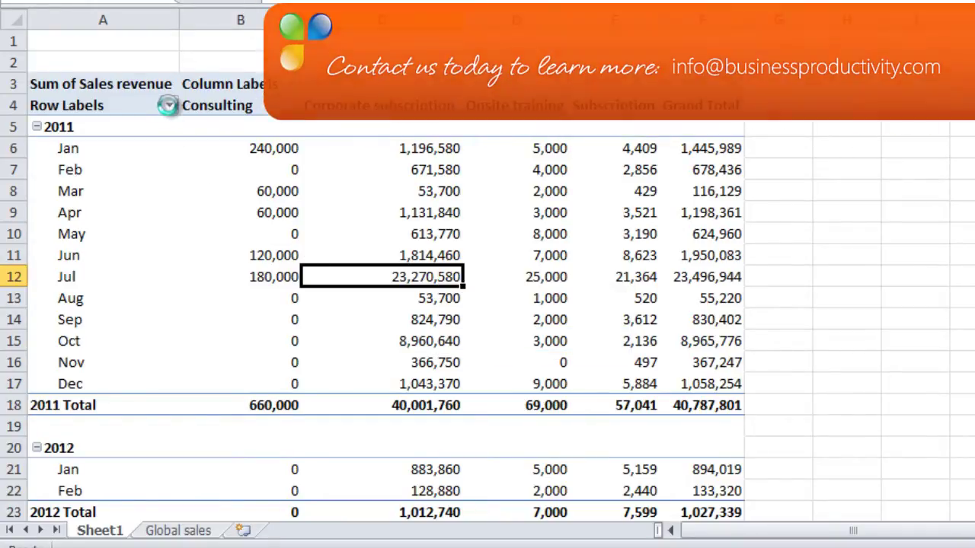
pyautogui.click(169, 105)
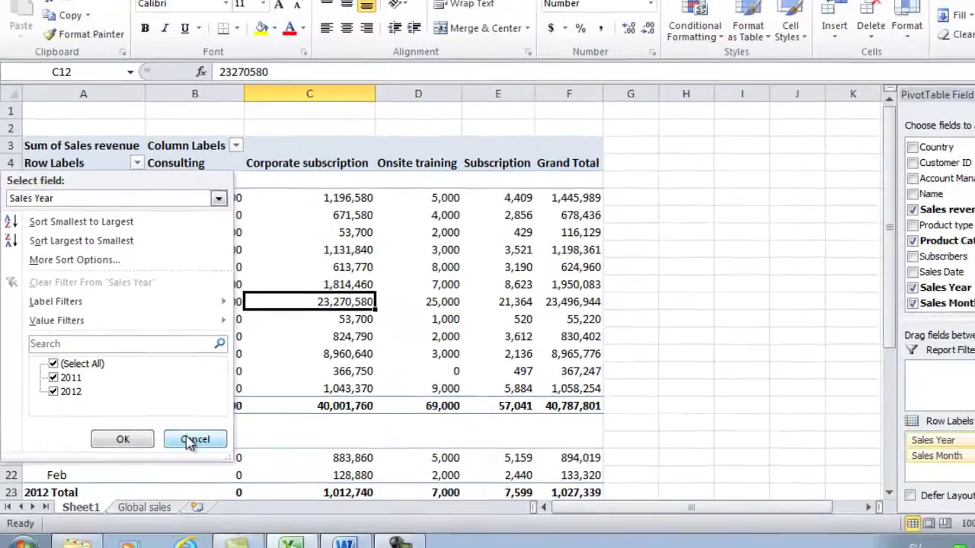
pyautogui.click(241, 446)
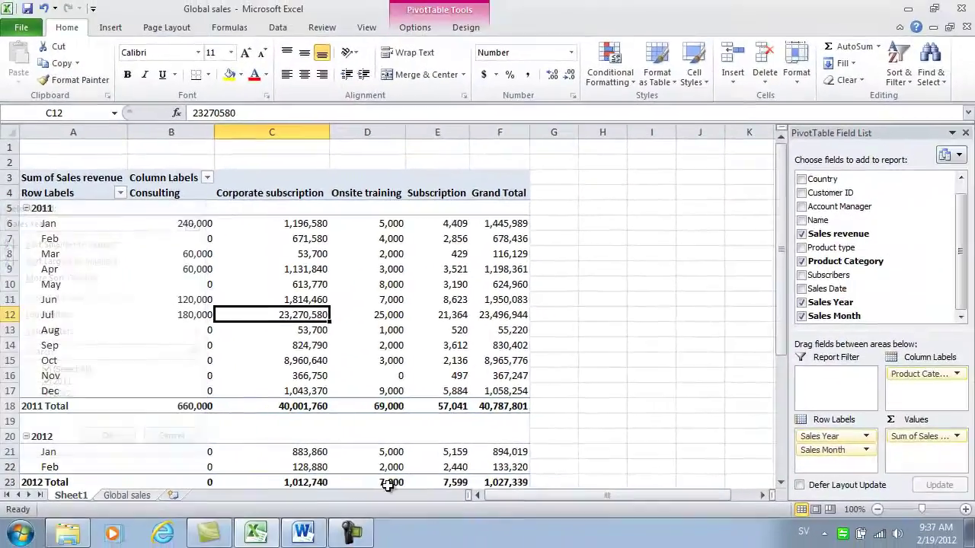
# - In the Product Category filter, deselect all categories and tick only Corporate subscription
pyautogui.moveTo(945, 259)
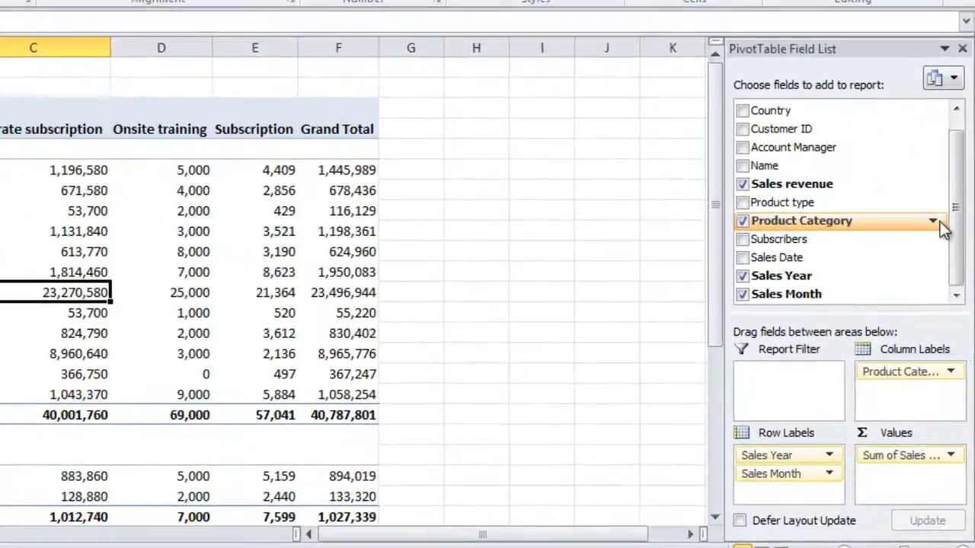
pyautogui.click(933, 221)
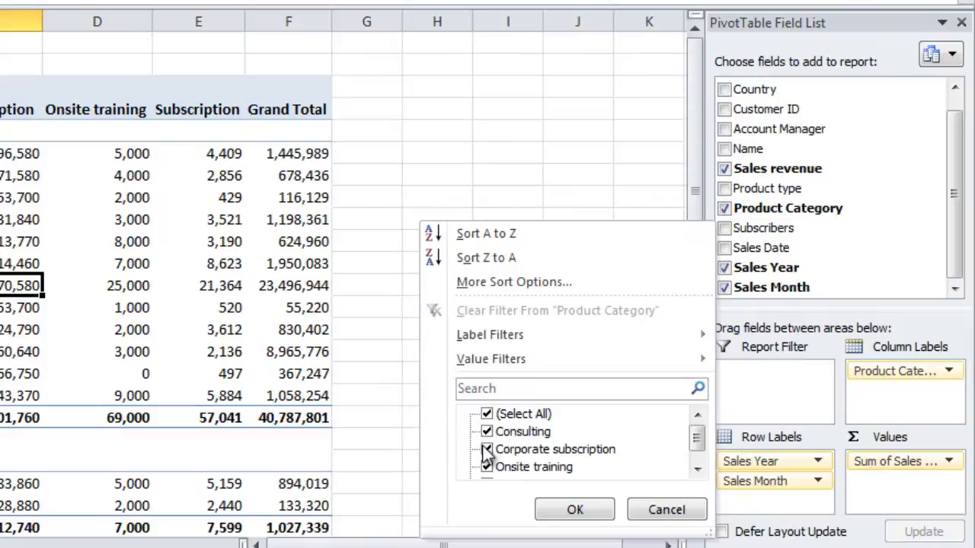
pyautogui.click(488, 421)
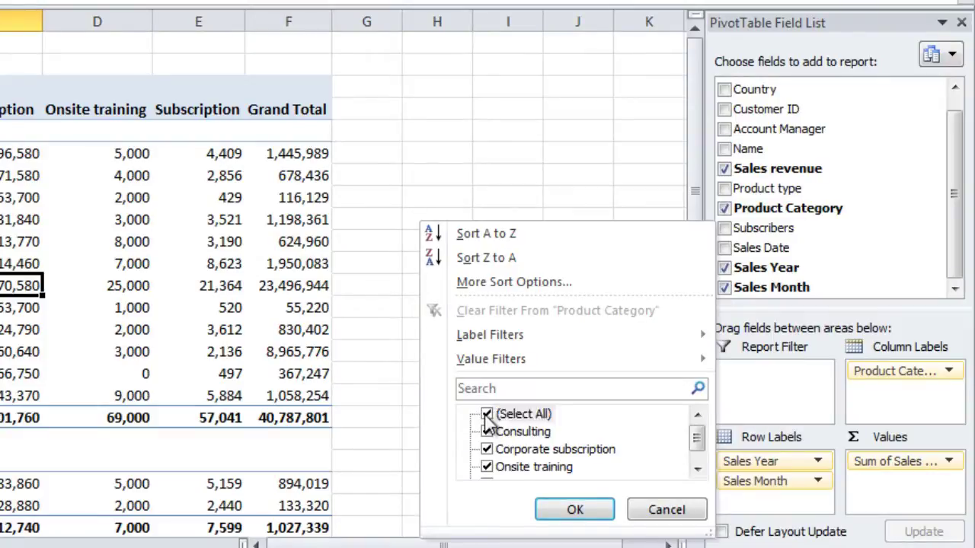
pyautogui.click(487, 415)
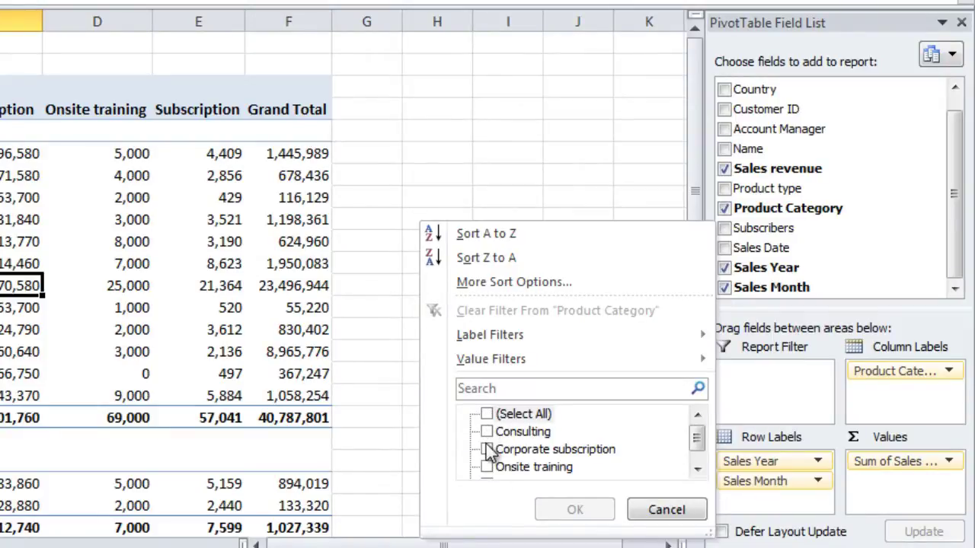
pyautogui.click(486, 449)
# - Apply the Corporate subscription filter and restrict Sales Month to Jul only
pyautogui.click(588, 521)
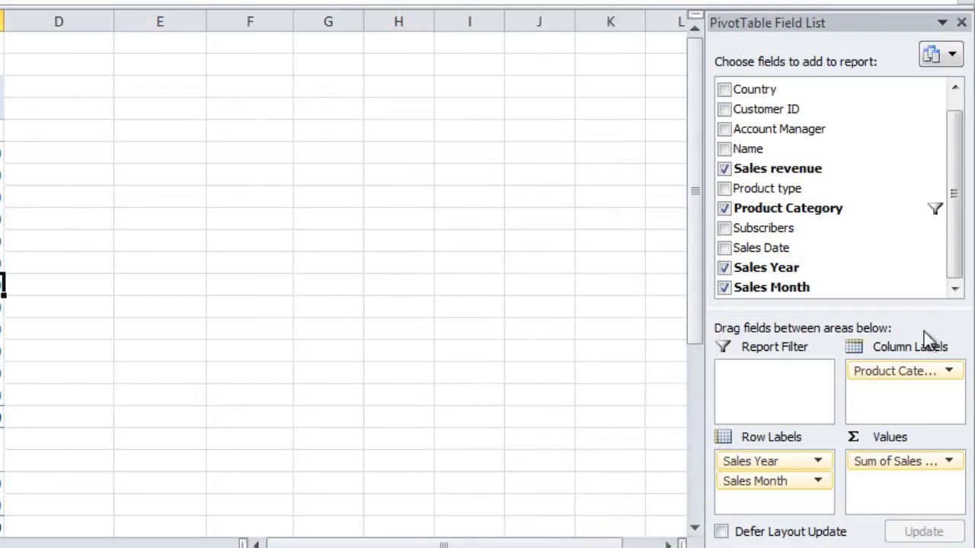
pyautogui.click(927, 289)
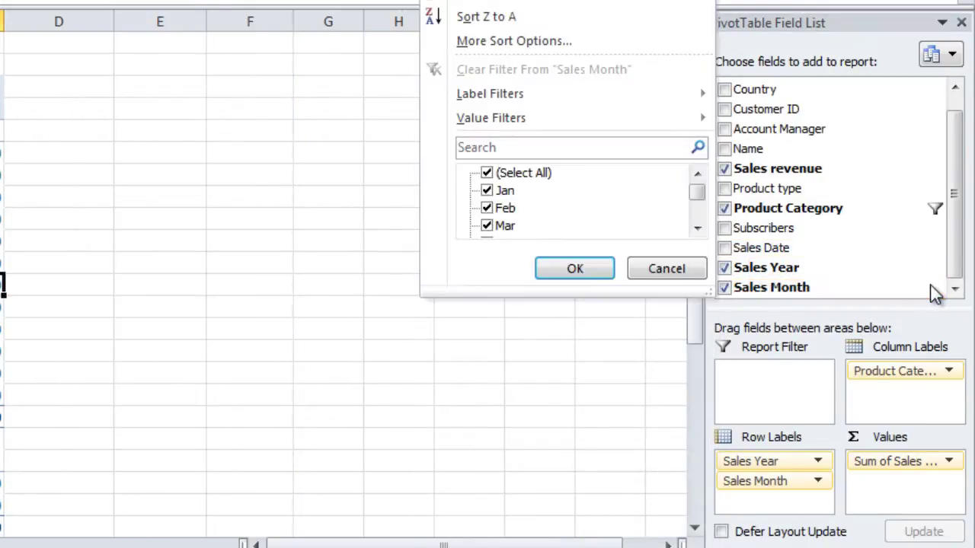
pyautogui.click(533, 176)
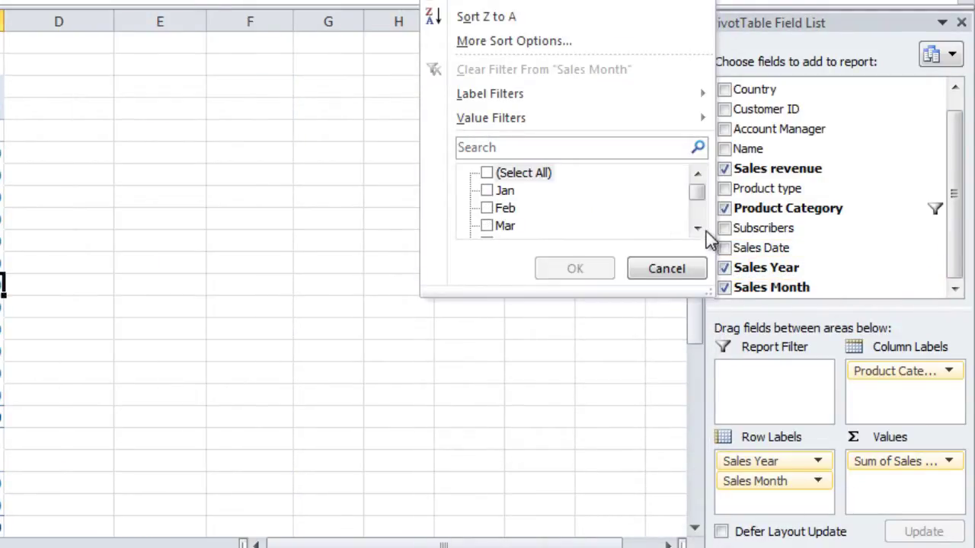
pyautogui.click(697, 228)
pyautogui.click(697, 229)
pyautogui.click(502, 226)
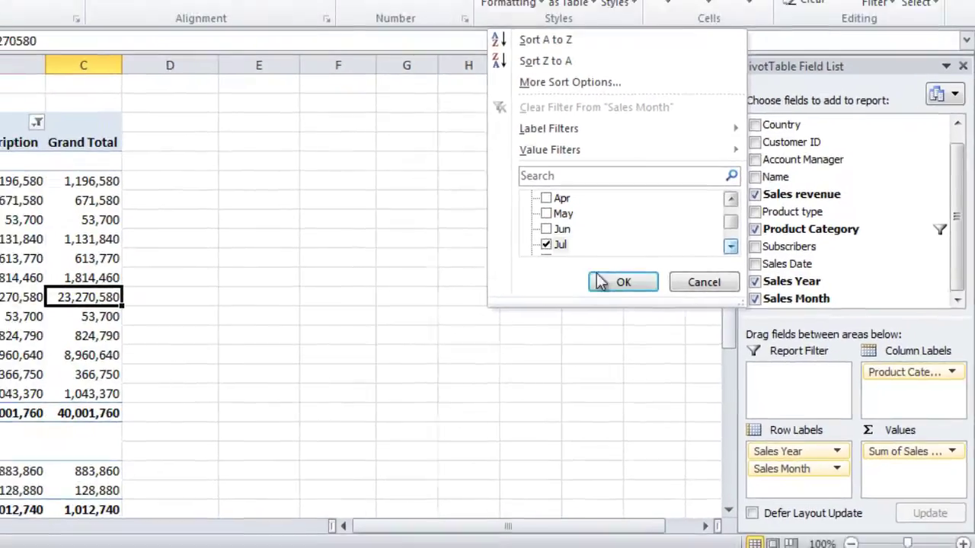
pyautogui.click(613, 283)
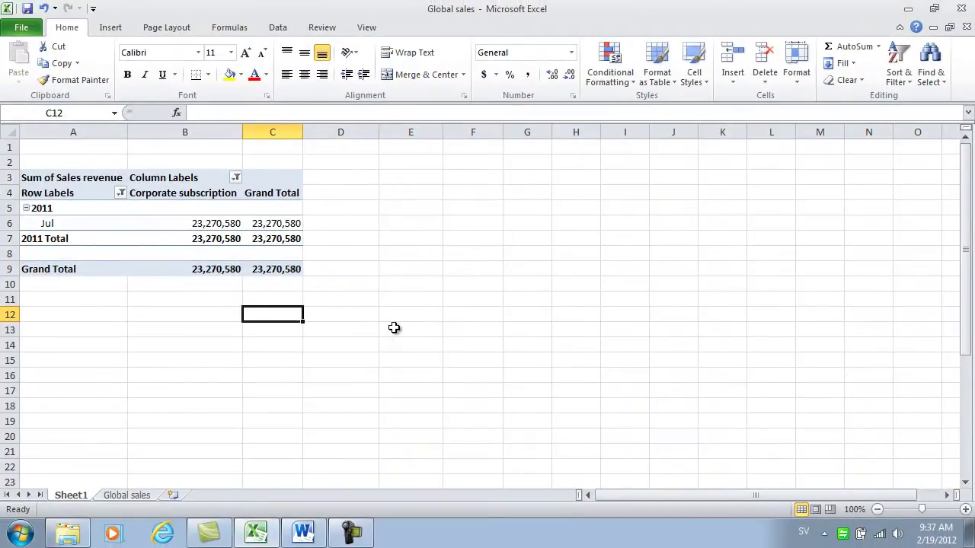
pyautogui.moveTo(219, 228)
# - Add Country under Sales Month and select Kingdom of Saudi Arabia's 19,962,600 revenue
pyautogui.click(198, 224)
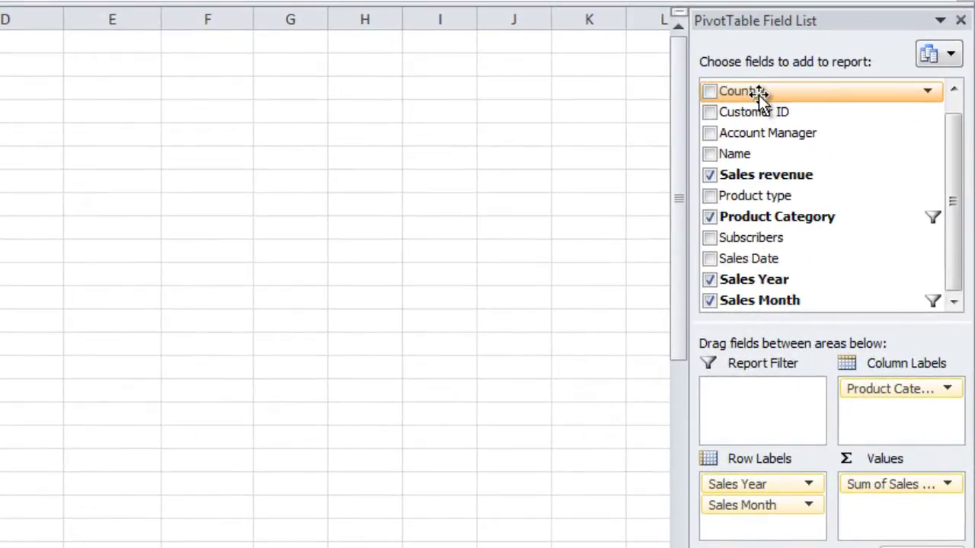
pyautogui.moveTo(758, 95); pyautogui.dragTo(775, 531)
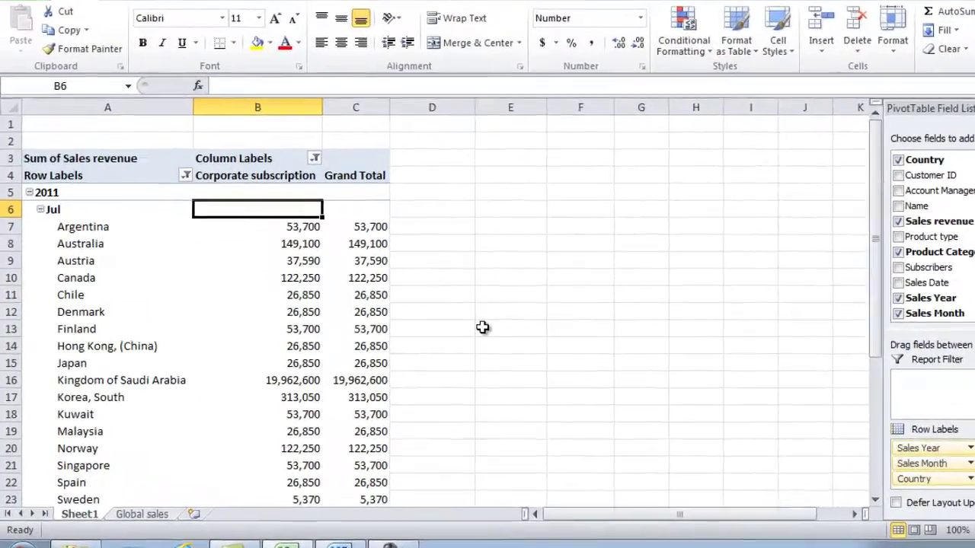
pyautogui.scroll(-3, 440, 327)
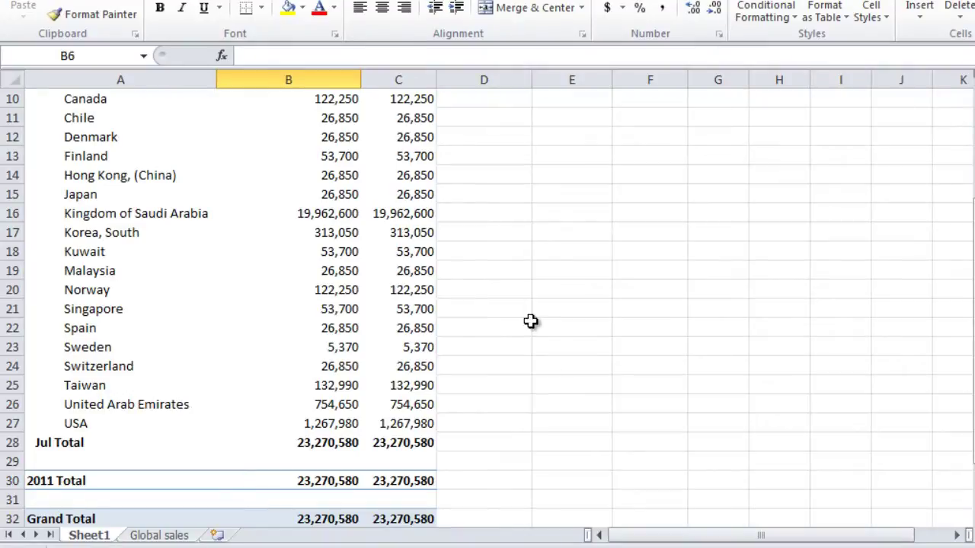
pyautogui.click(344, 216)
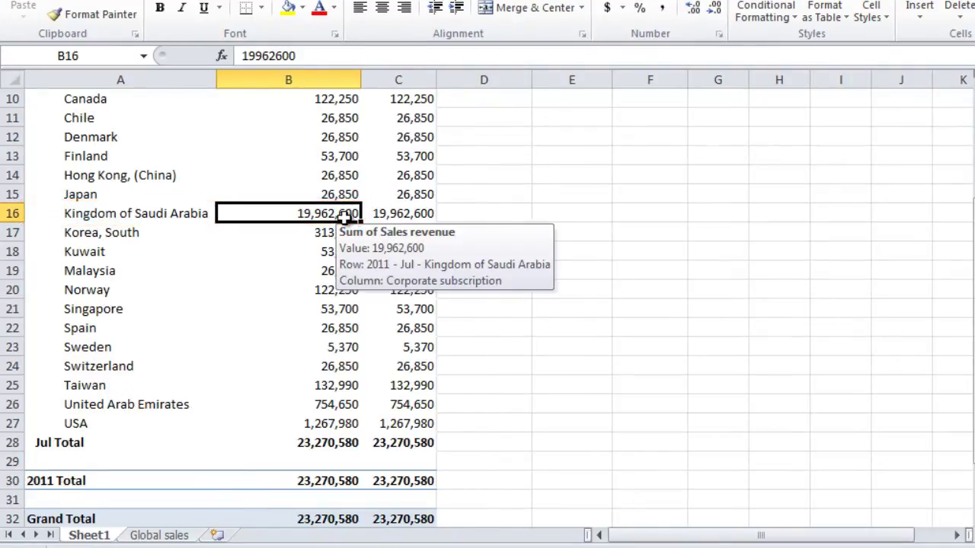
pyautogui.scroll(3, 659, 411)
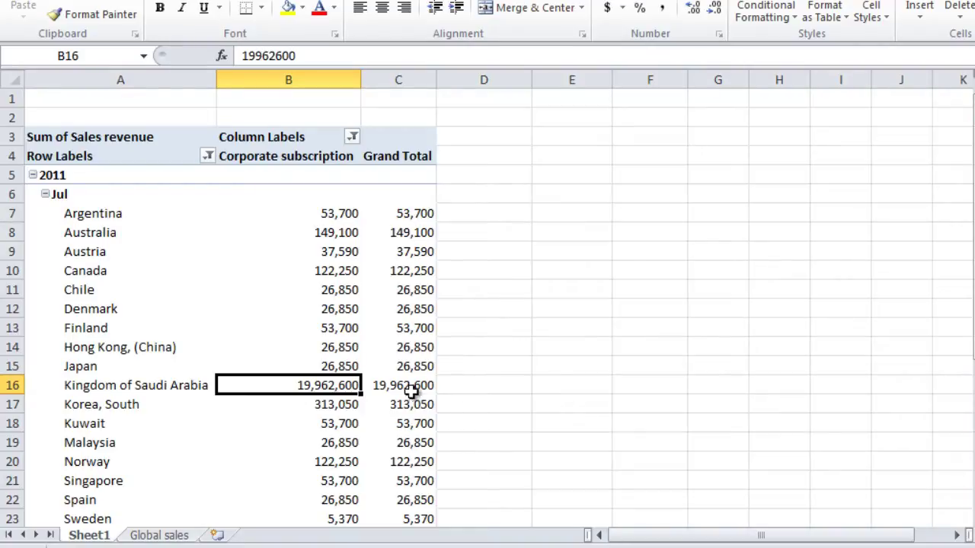
# - Switch the Sales revenue values from Sum to Count, showing 12 July sales for Saudi Arabia
pyautogui.rightClick(304, 387)
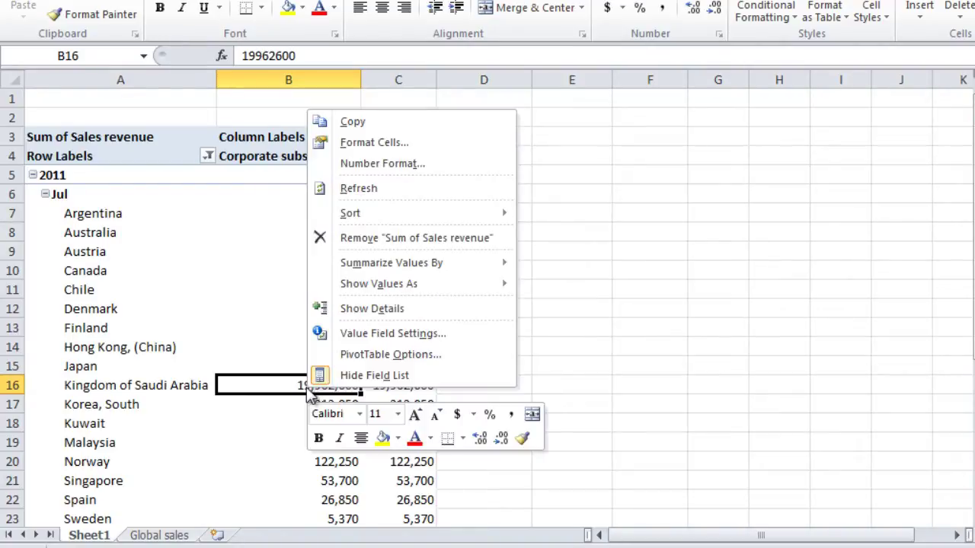
pyautogui.moveTo(435, 262)
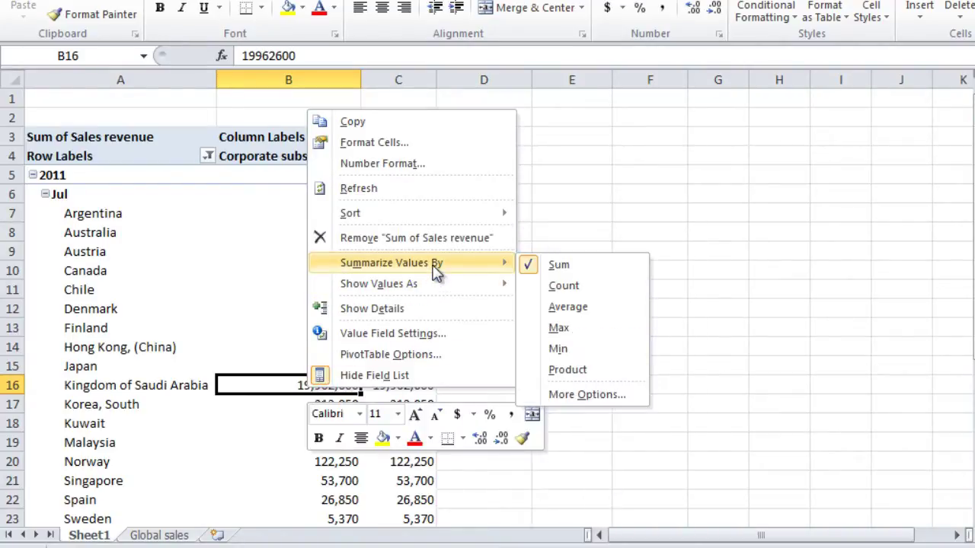
pyautogui.click(600, 286)
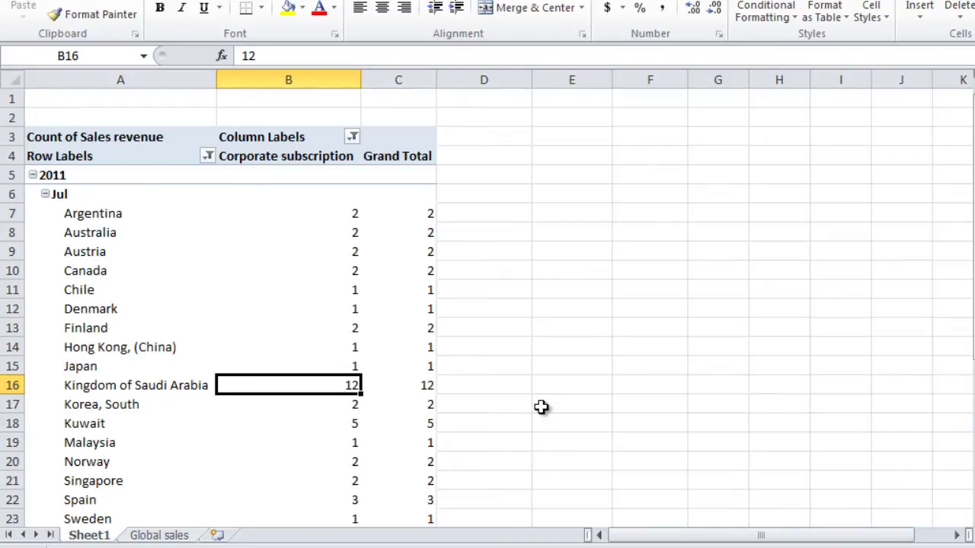
pyautogui.moveTo(328, 383)
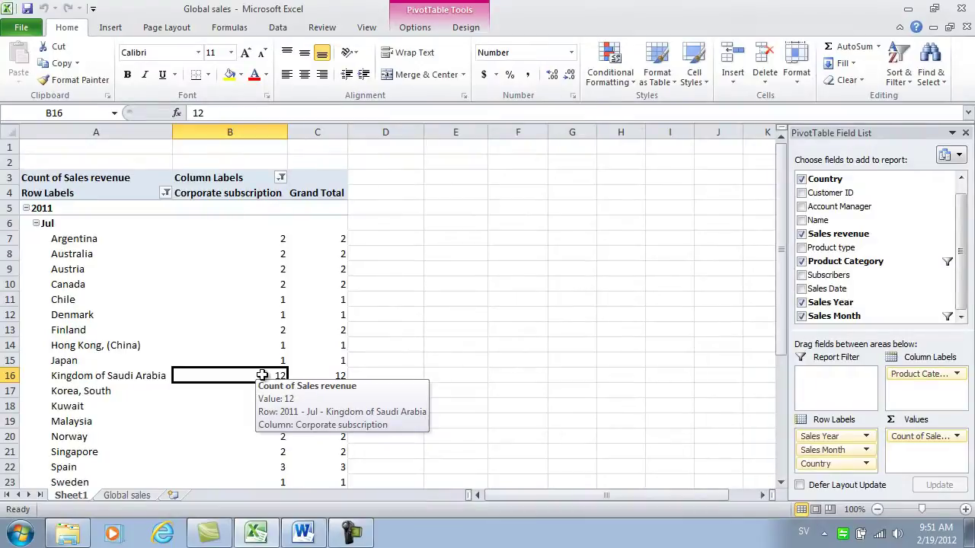
pyautogui.doubleClick(261, 374)
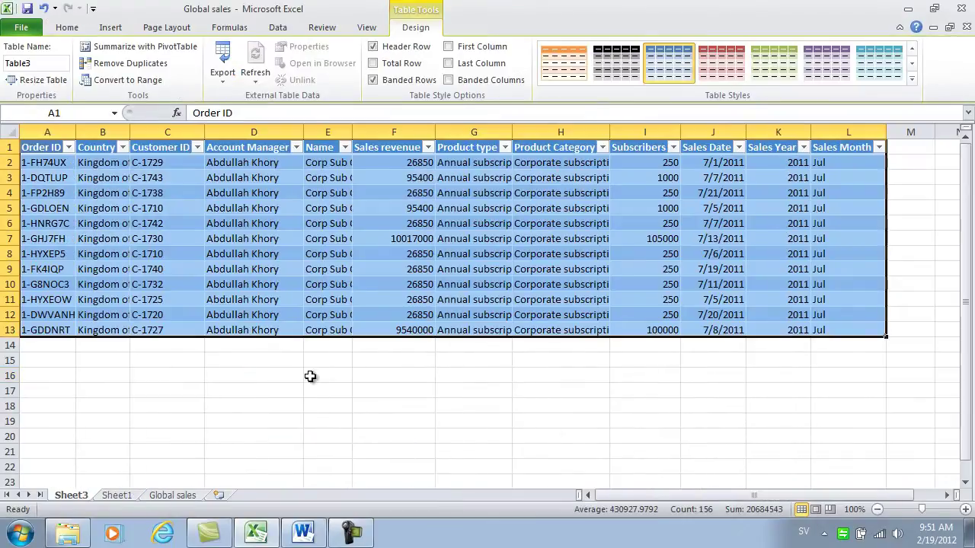
pyautogui.click(600, 363)
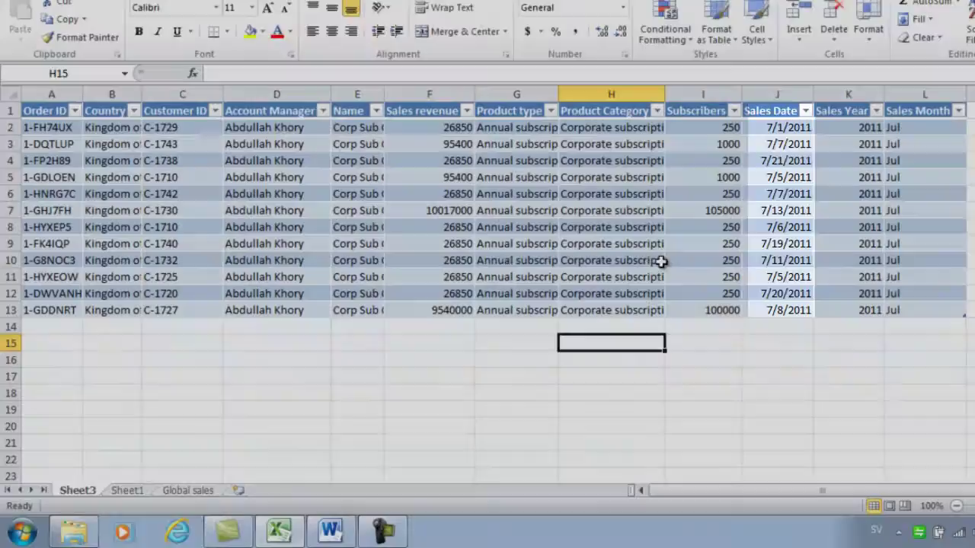
pyautogui.click(187, 227)
pyautogui.click(185, 178)
pyautogui.click(186, 260)
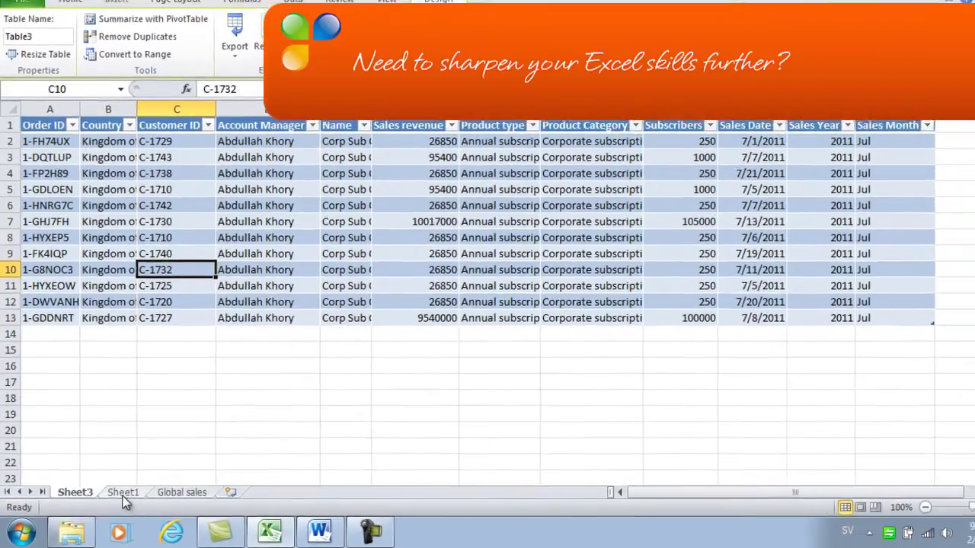
# - On Sheet1, change Count of Sales revenue back to Sum
pyautogui.click(128, 491)
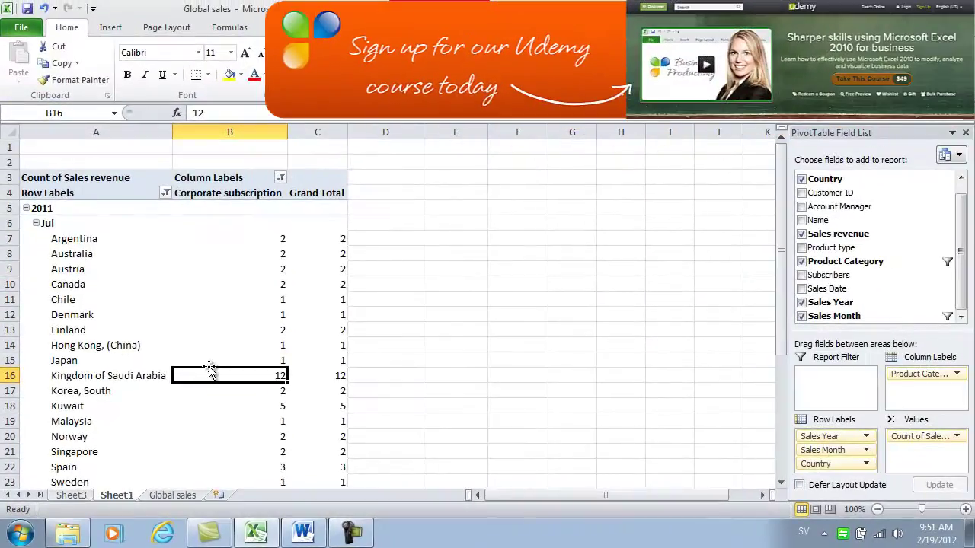
pyautogui.rightClick(266, 373)
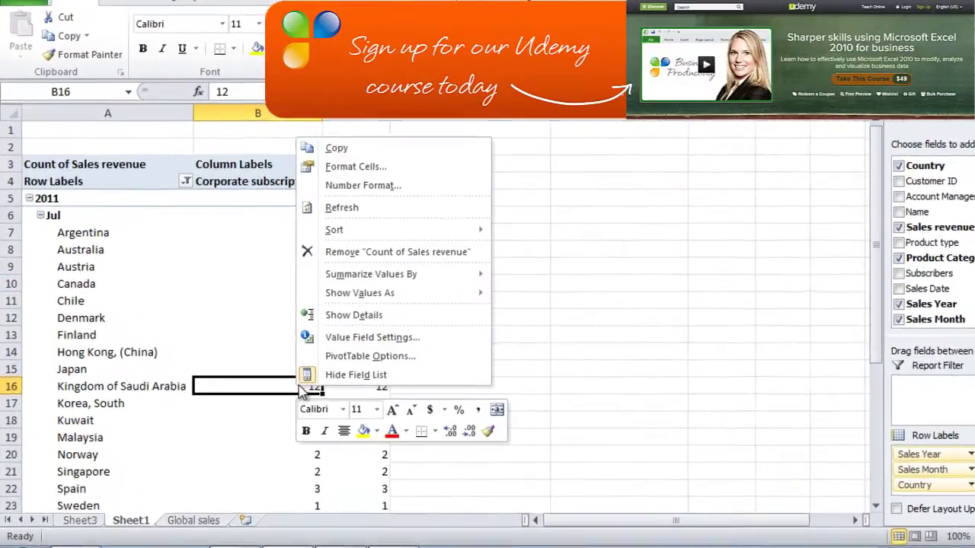
pyautogui.moveTo(411, 273)
pyautogui.click(557, 275)
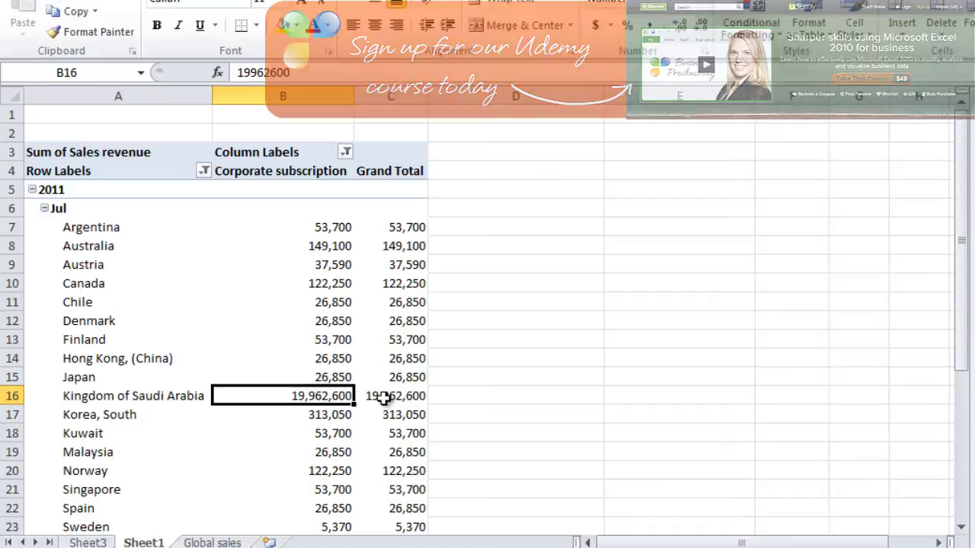
pyautogui.moveTo(405, 401)
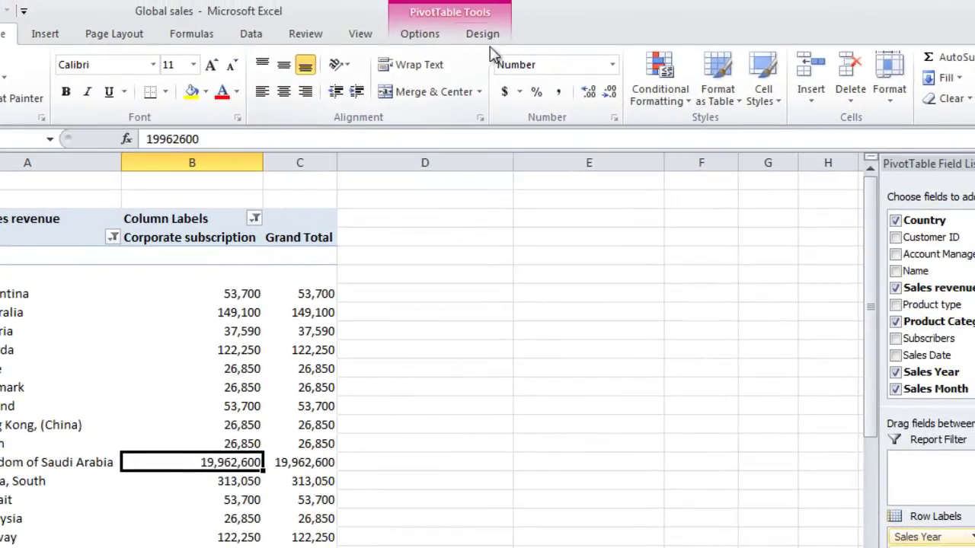
# - Set Grand Totals to On for Columns Only, removing the Grand Total column
pyautogui.click(485, 33)
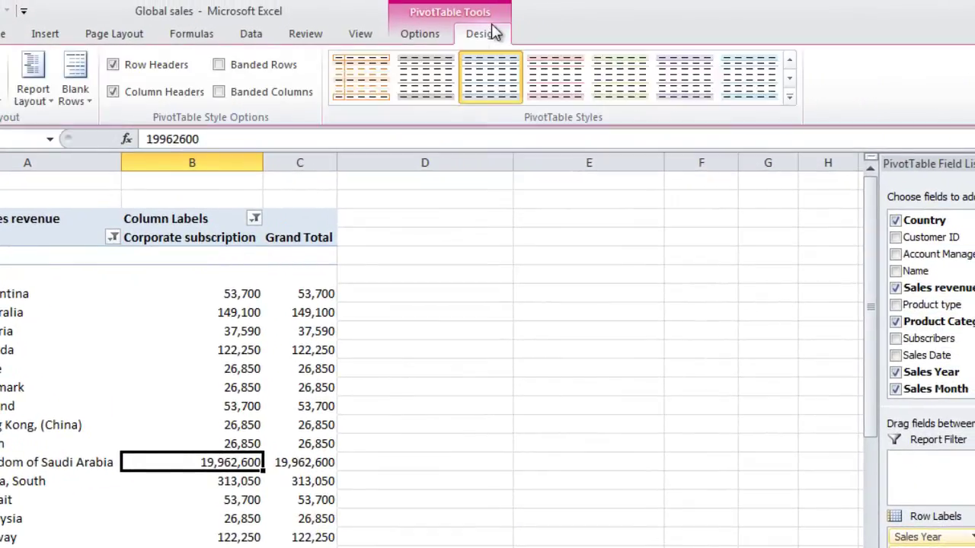
pyautogui.click(76, 85)
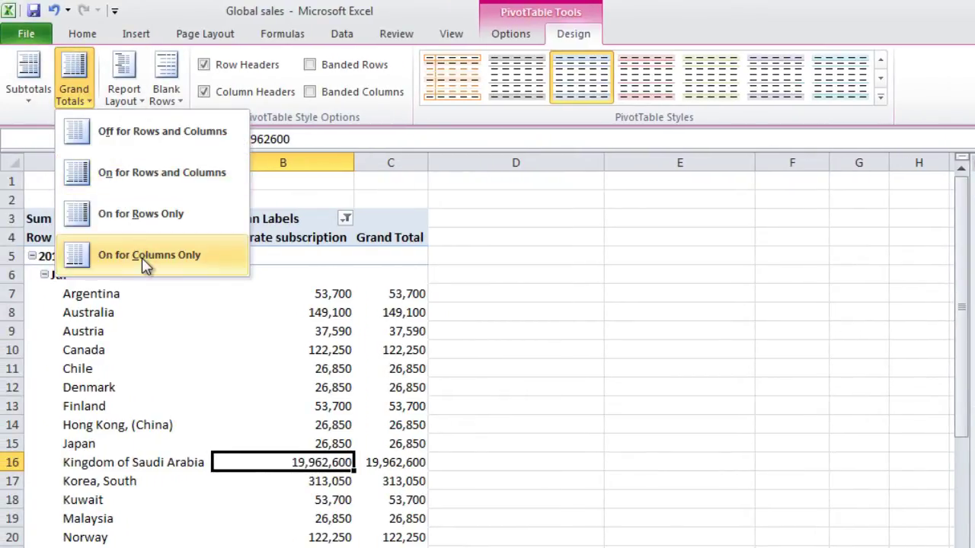
pyautogui.click(201, 256)
pyautogui.scroll(-4, 471, 384)
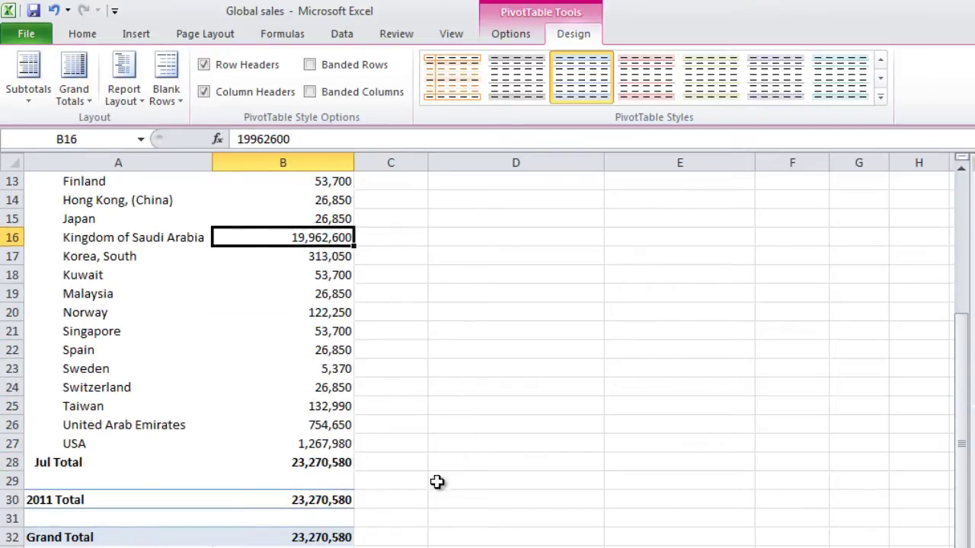
pyautogui.scroll(4, 481, 465)
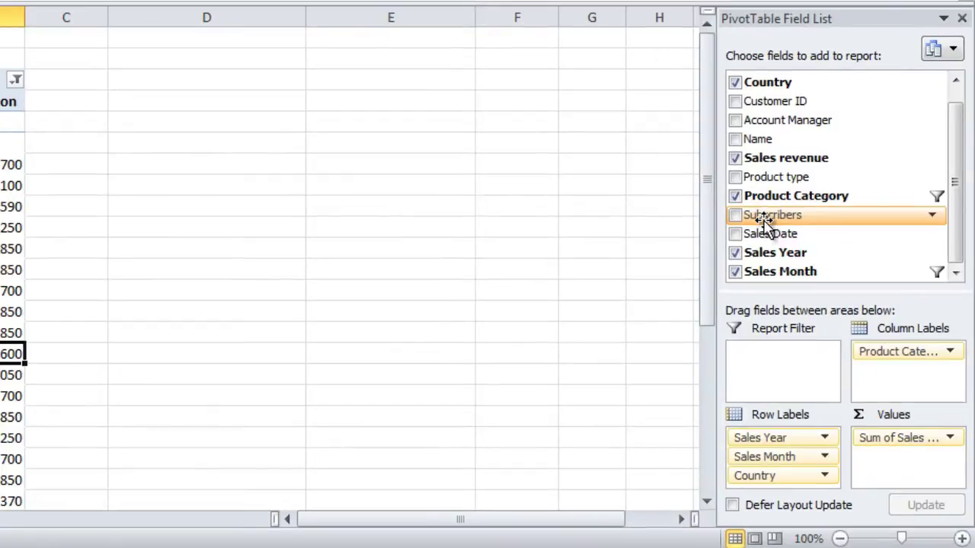
# - Add Subscribers as a Sum value beside Sales revenue, giving 241700 for July 2011
pyautogui.moveTo(764, 220); pyautogui.dragTo(865, 448)
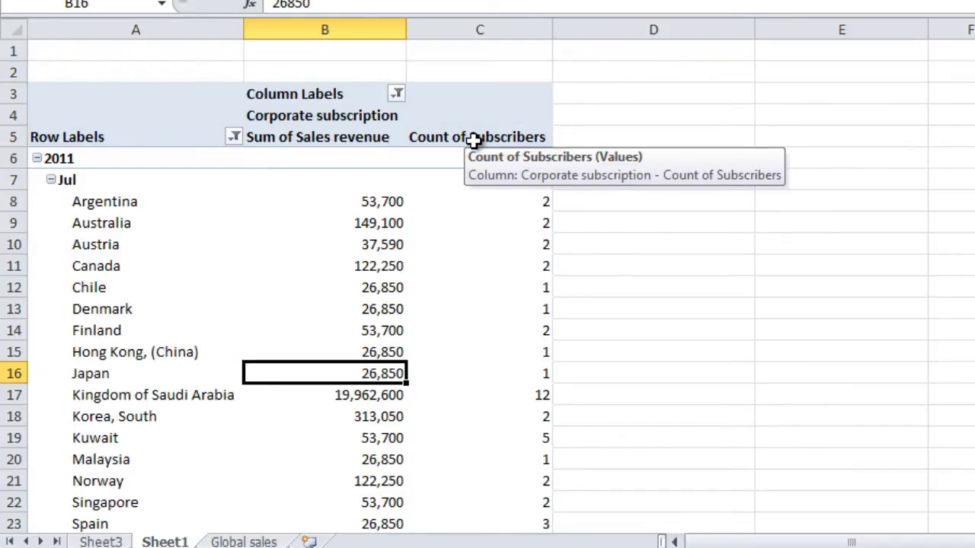
pyautogui.rightClick(536, 337)
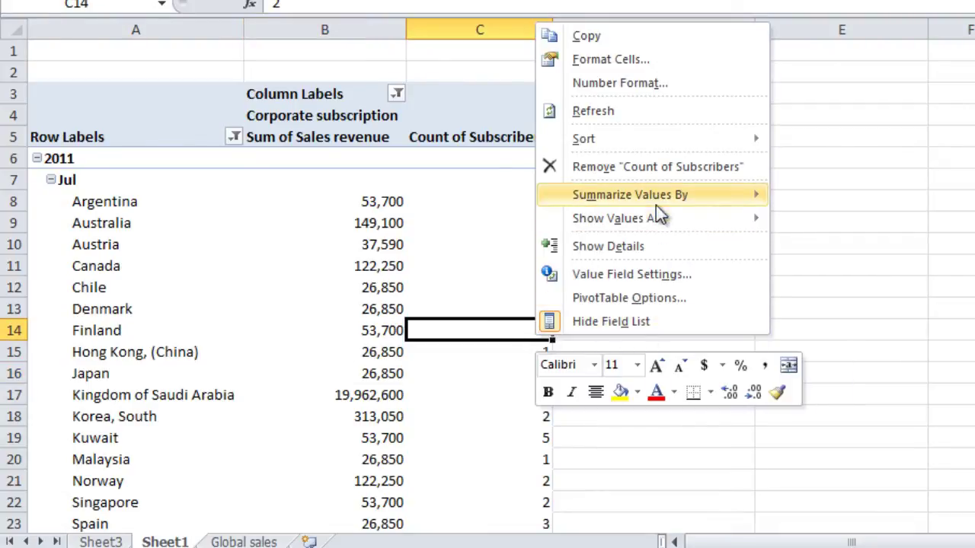
pyautogui.moveTo(657, 199)
pyautogui.click(805, 199)
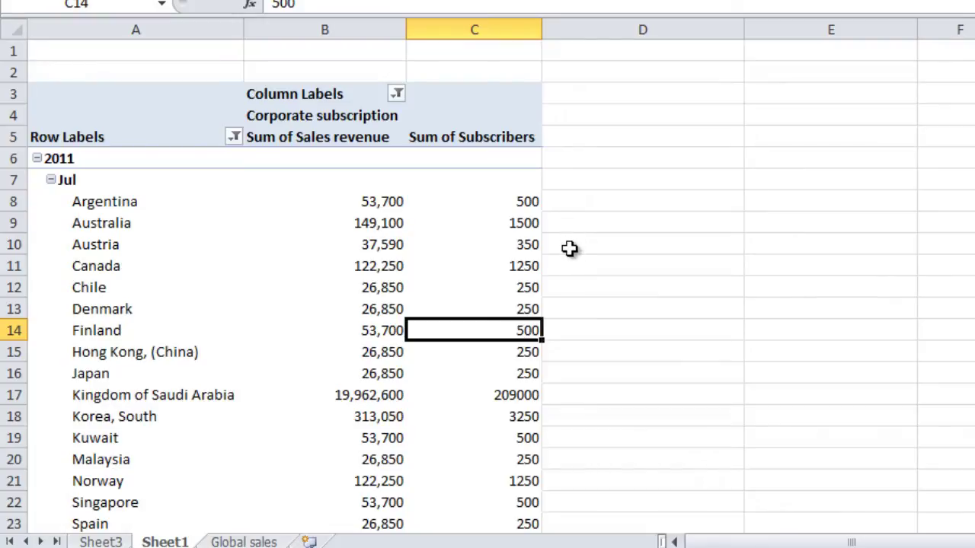
pyautogui.scroll(-2, 568, 259)
pyautogui.scroll(-1, 570, 259)
pyautogui.scroll(3, 569, 259)
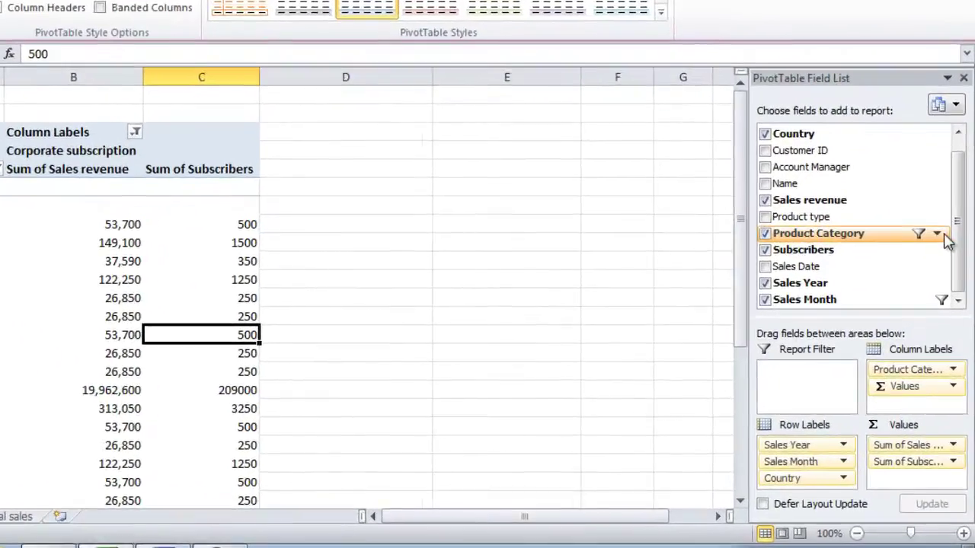
# - Clear the Product Category and remaining filters, and remove the Country row field
pyautogui.click(949, 261)
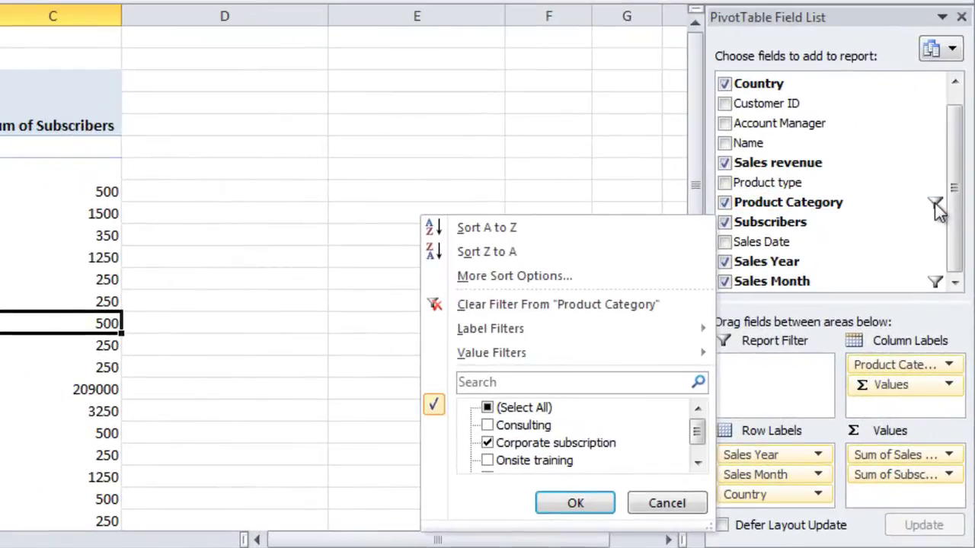
pyautogui.click(620, 304)
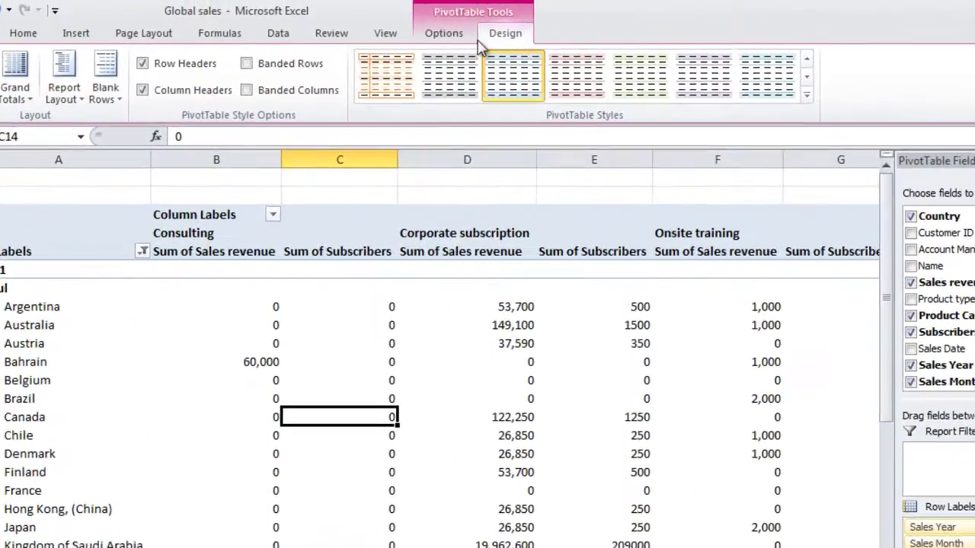
pyautogui.click(477, 38)
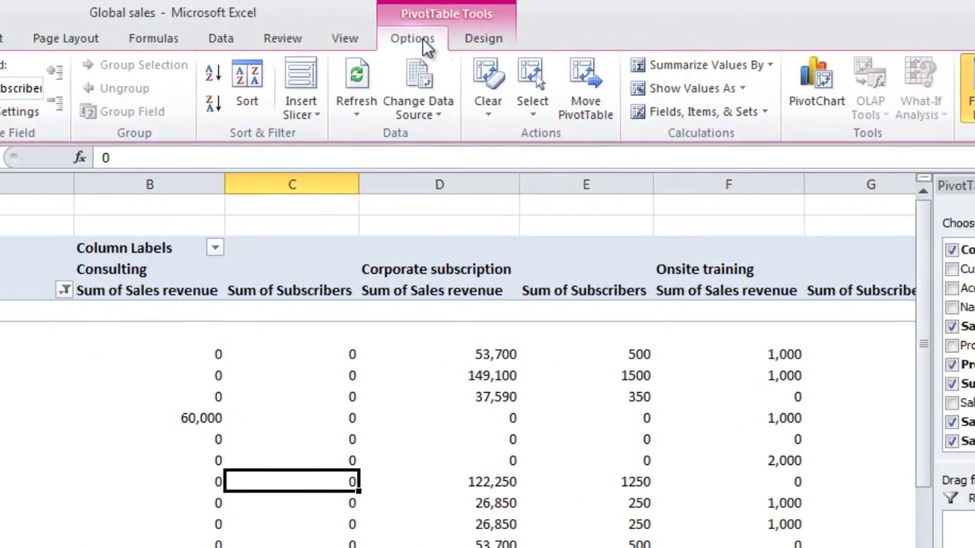
pyautogui.click(533, 110)
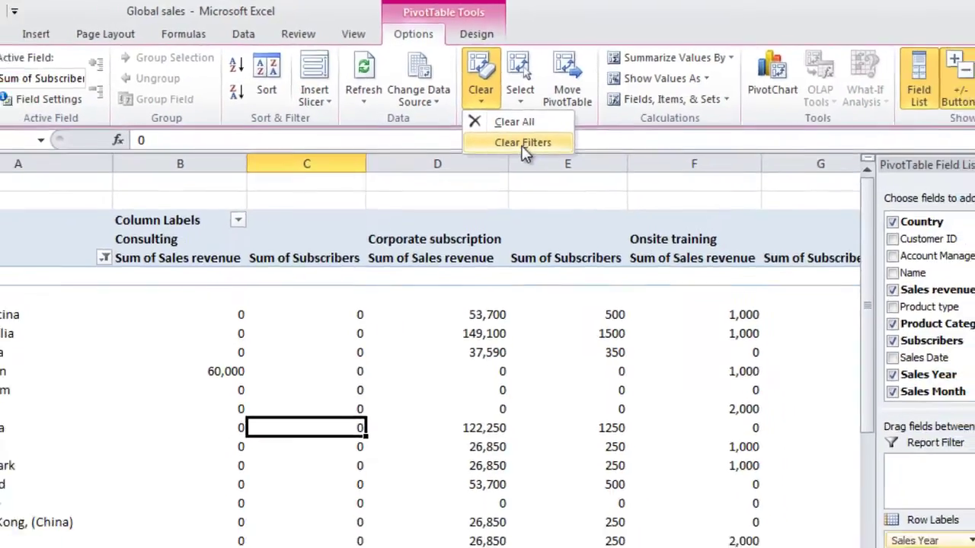
pyautogui.click(535, 161)
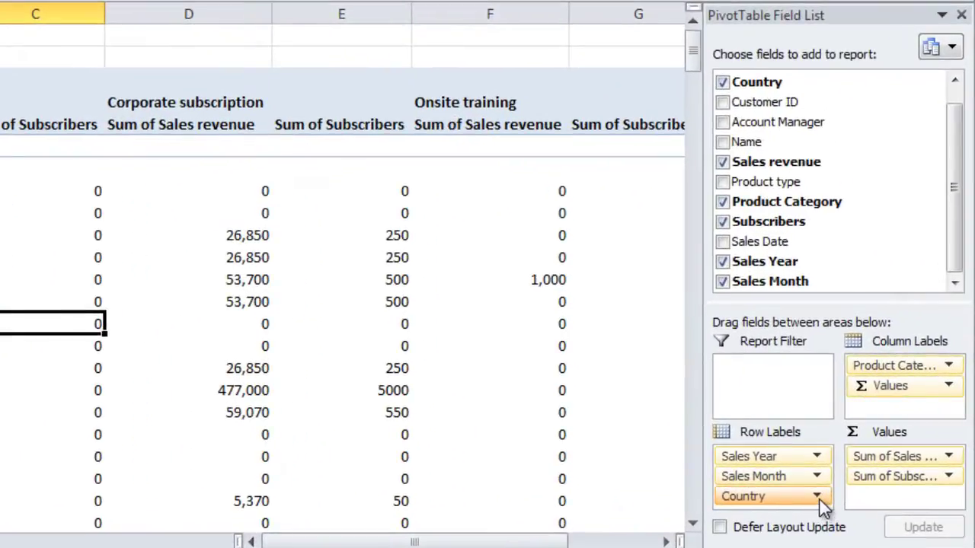
pyautogui.click(819, 496)
pyautogui.click(727, 443)
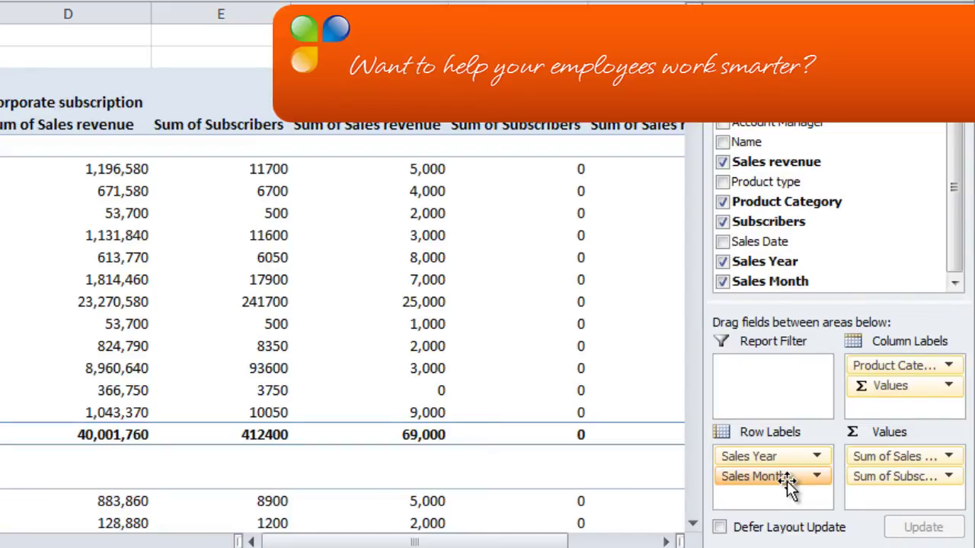
# - Replace Sales Month, Product Category and Subscribers with Account Manager rows and Sales Year columns
pyautogui.moveTo(786, 472); pyautogui.dragTo(757, 280)
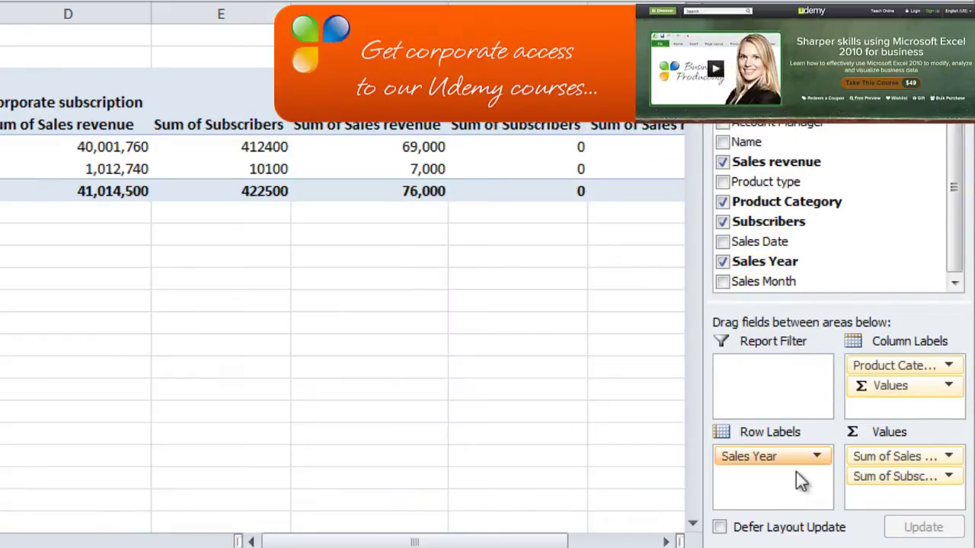
pyautogui.moveTo(894, 366); pyautogui.dragTo(869, 240)
pyautogui.moveTo(895, 476); pyautogui.dragTo(825, 228)
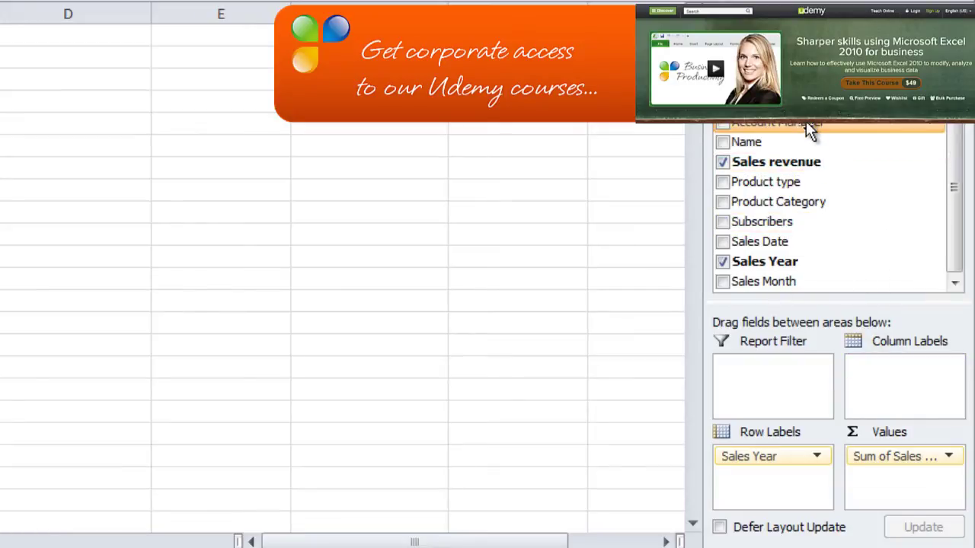
pyautogui.moveTo(805, 121); pyautogui.dragTo(791, 478)
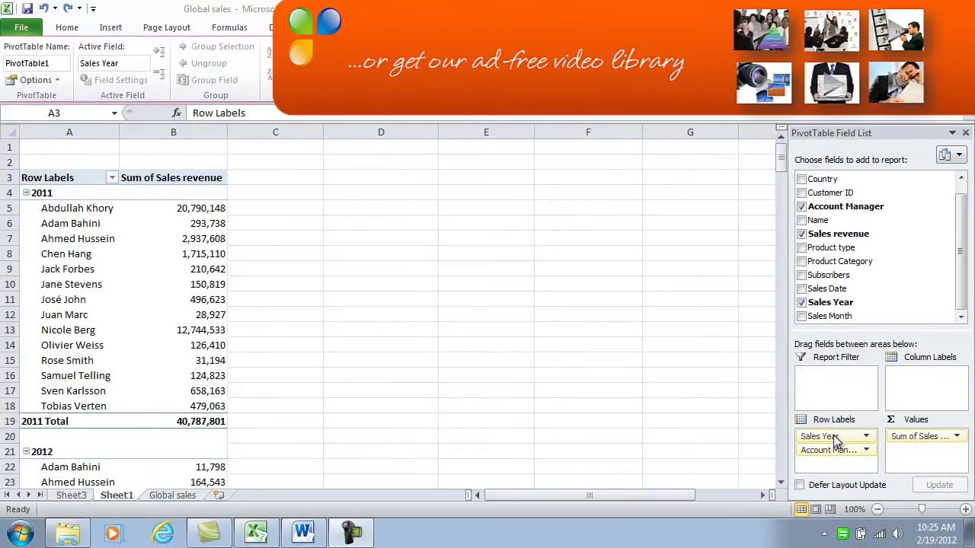
pyautogui.moveTo(835, 442); pyautogui.dragTo(936, 401)
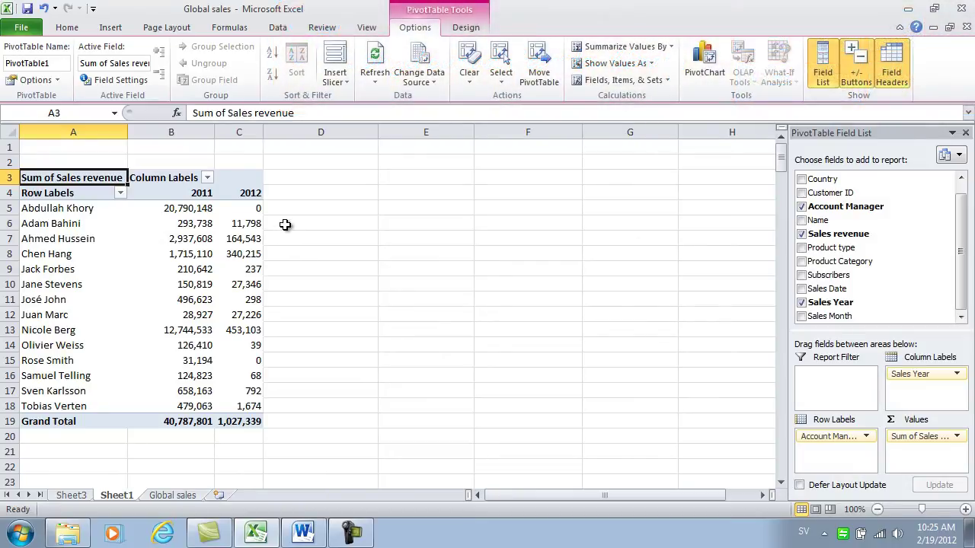
# - Sort the account managers by 2011 revenue, largest to smallest
pyautogui.click(191, 239)
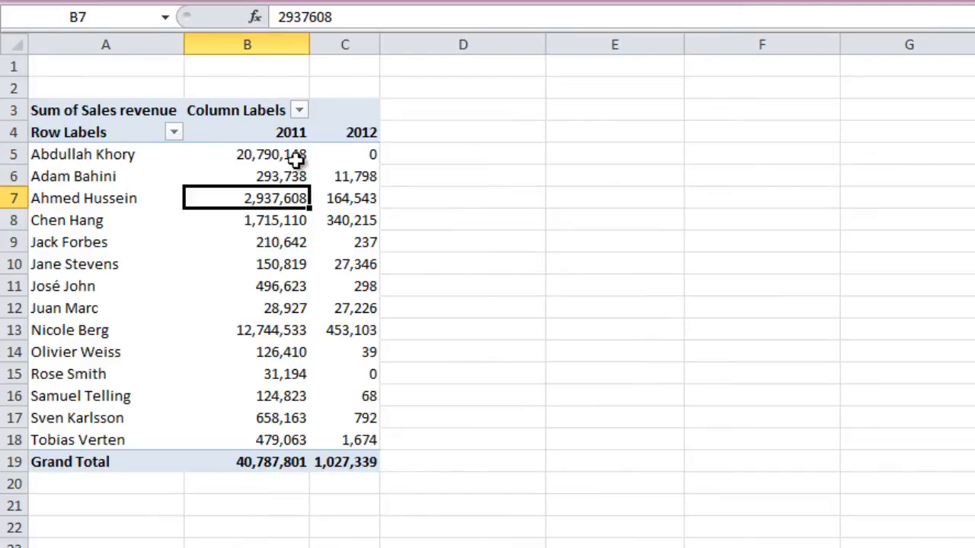
pyautogui.rightClick(259, 202)
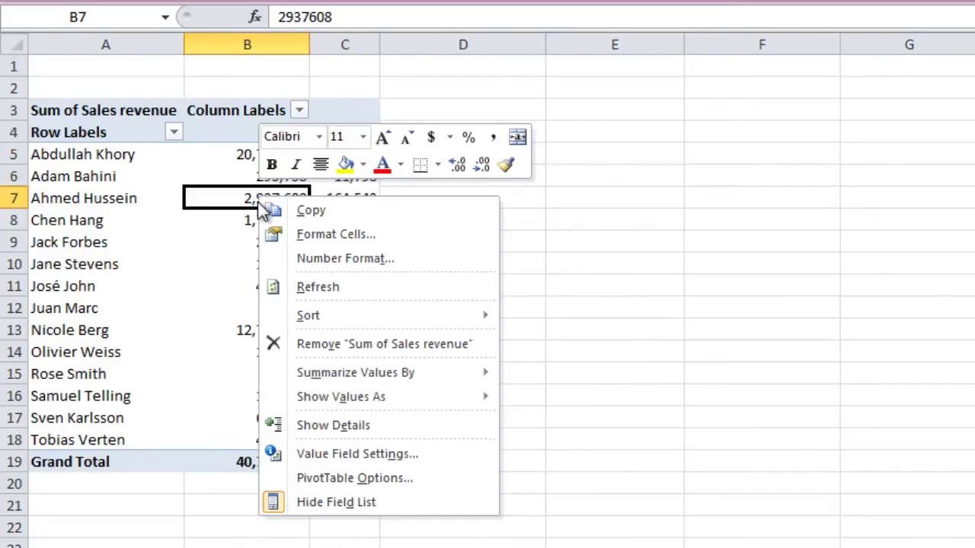
pyautogui.moveTo(364, 307)
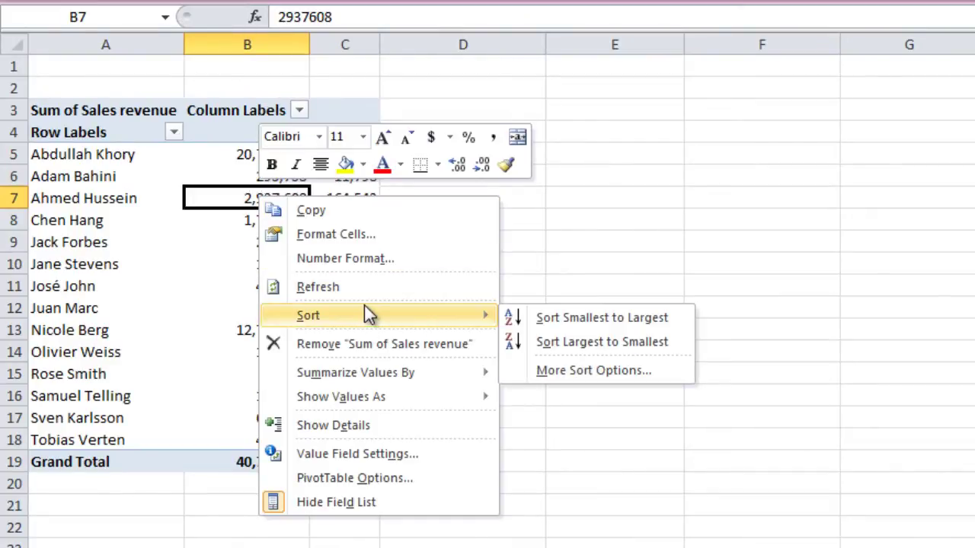
pyautogui.click(559, 341)
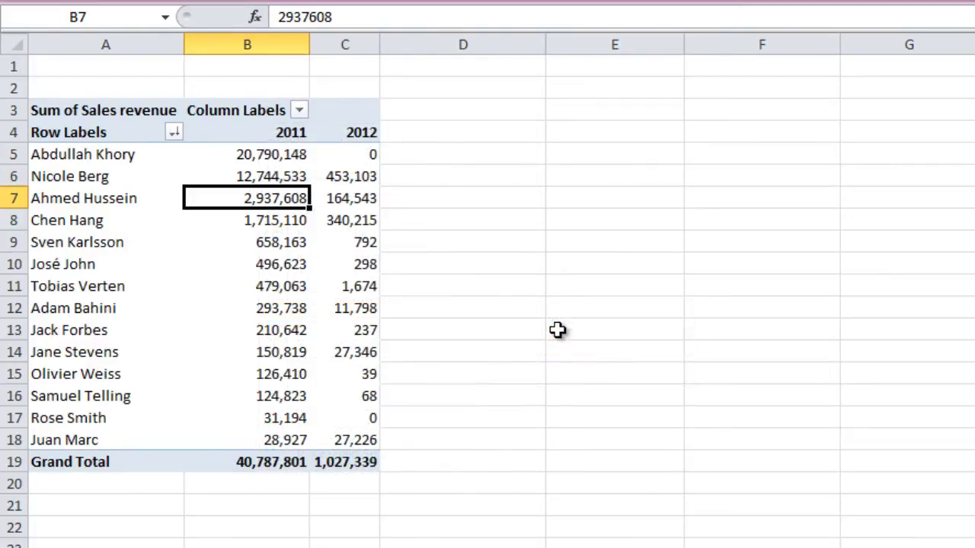
# - Re-sort the account managers by 2012 revenue, largest first, putting 453,103 on top
pyautogui.click(265, 160)
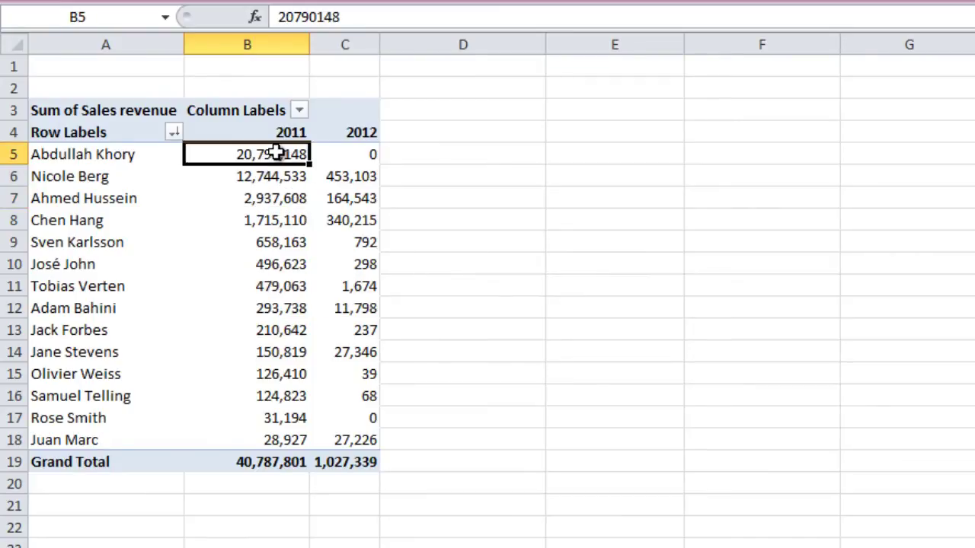
pyautogui.rightClick(348, 154)
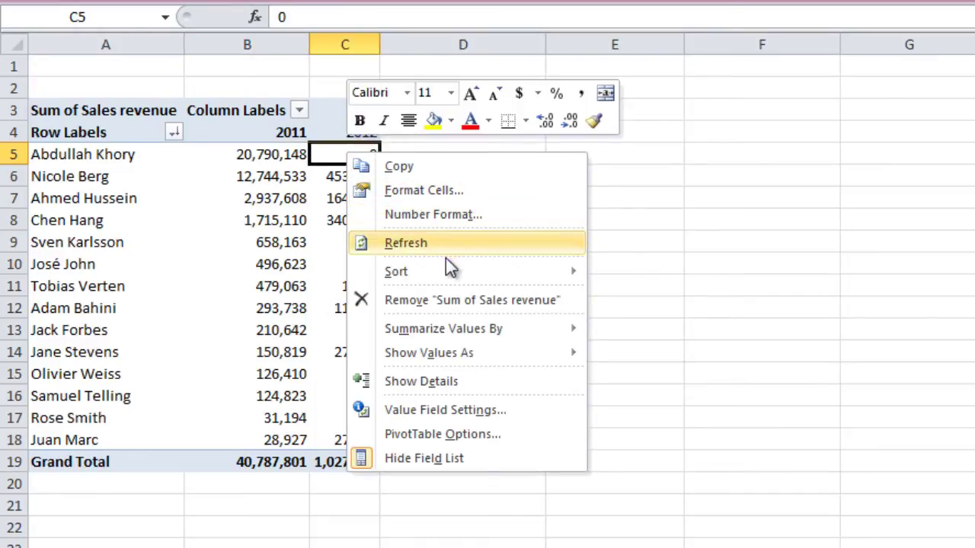
pyautogui.moveTo(548, 271)
pyautogui.click(689, 305)
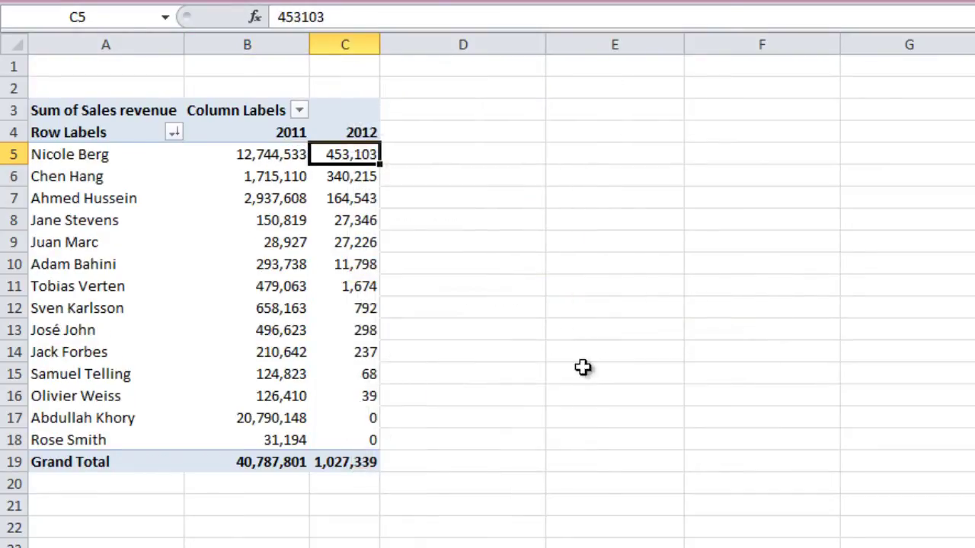